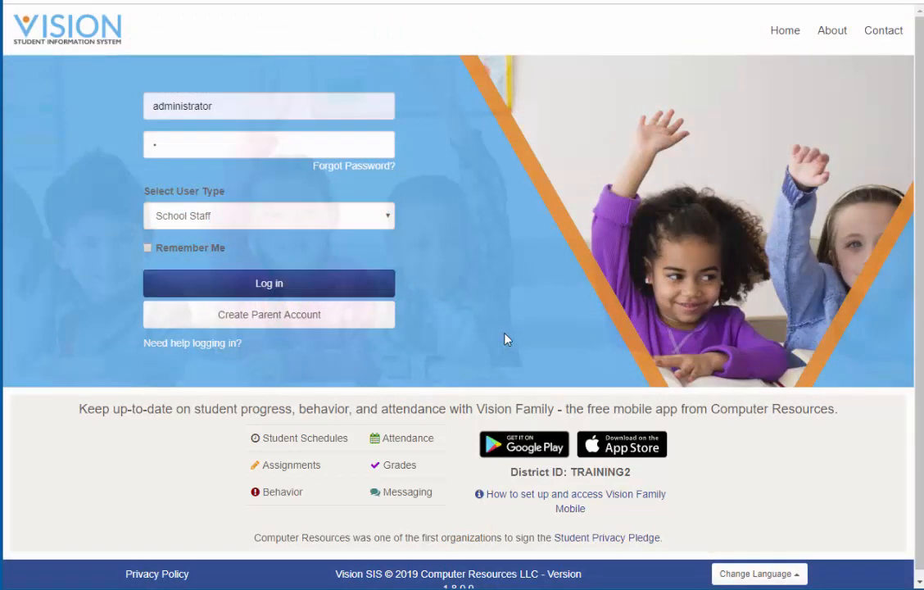
- Log in with the prefilled School Staff credentials and open the Mass-Edit Student Schedule Records page from the Scheduling operations
click(392, 289)
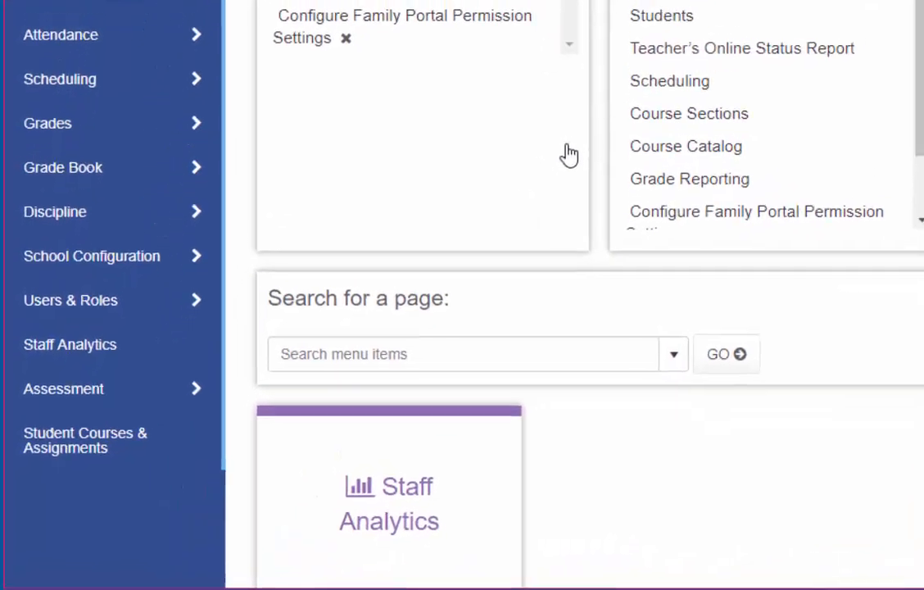
click(111, 74)
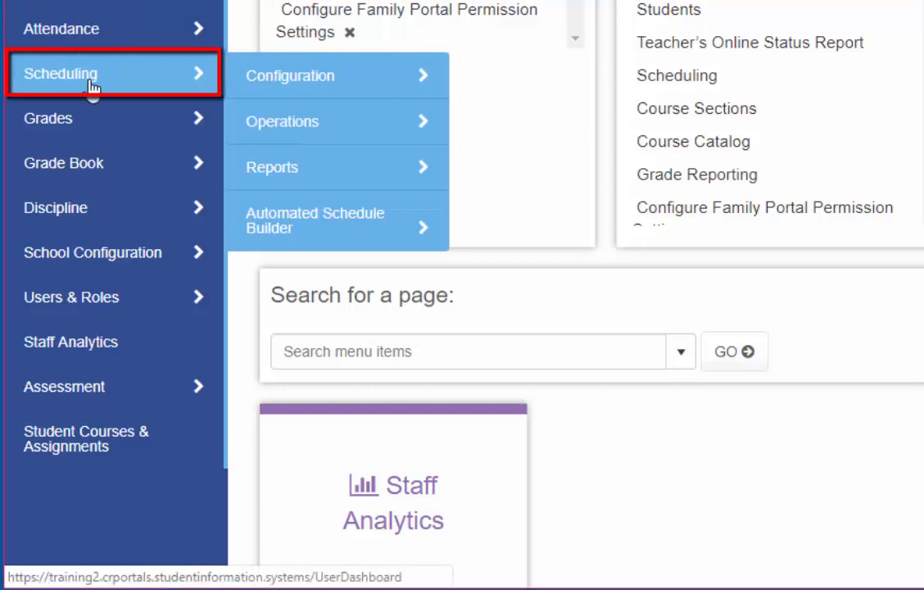
click(288, 131)
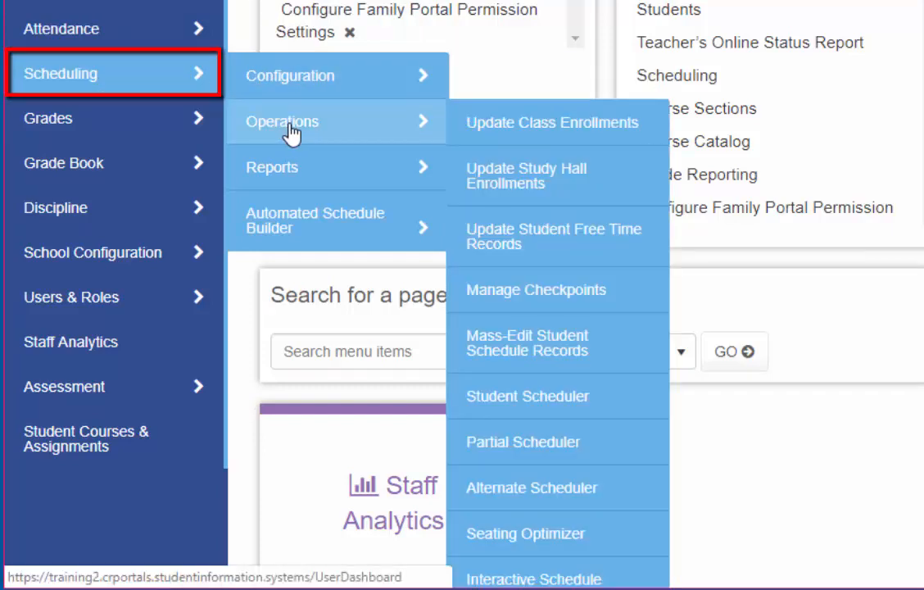
click(602, 359)
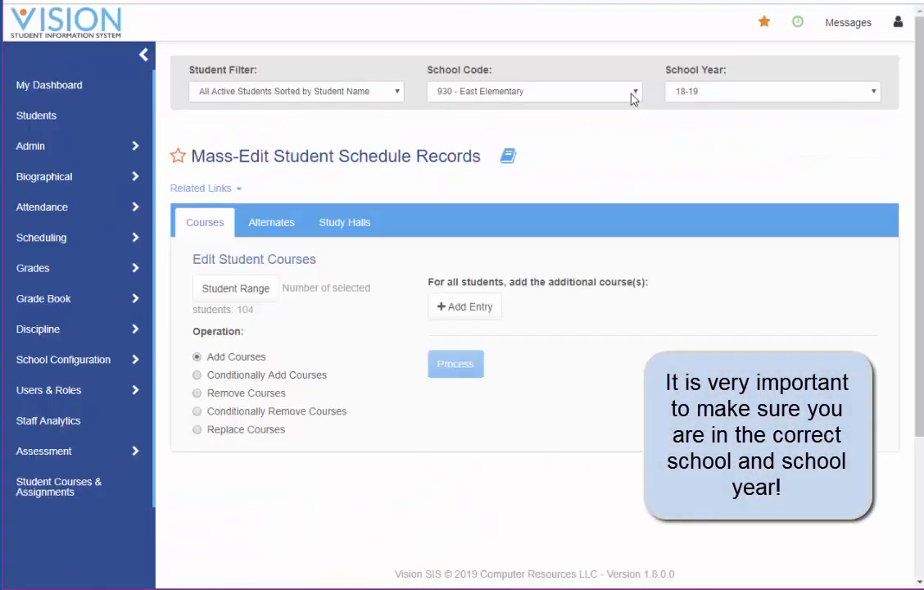
- Switch the page to school 910 - High School and school year 19-20, and collapse the navigation sidebar
click(634, 92)
click(471, 114)
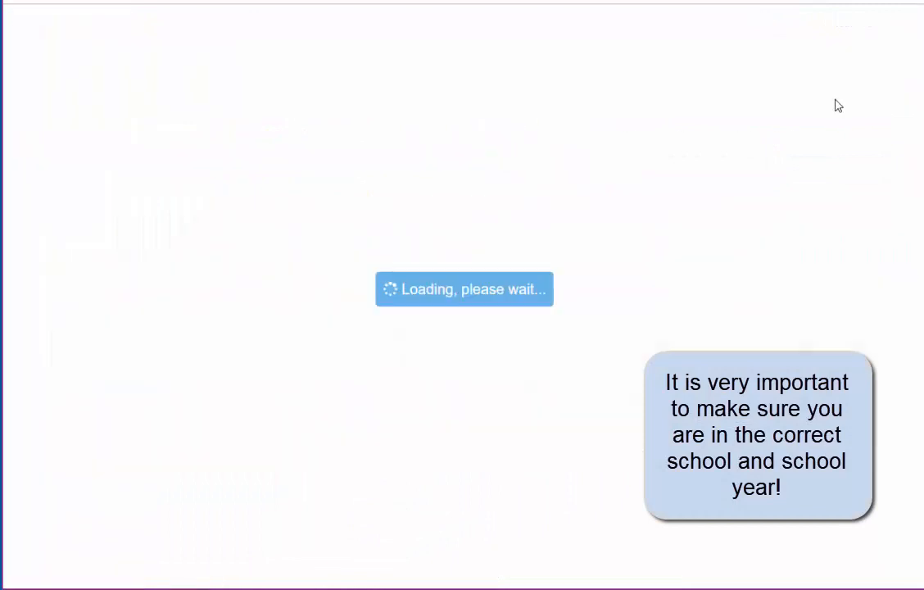
click(837, 94)
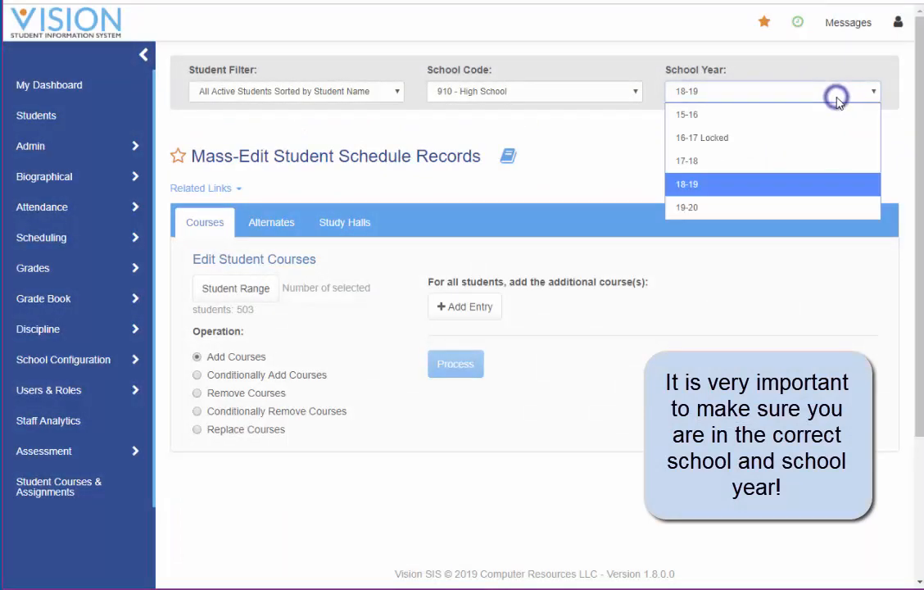
click(728, 207)
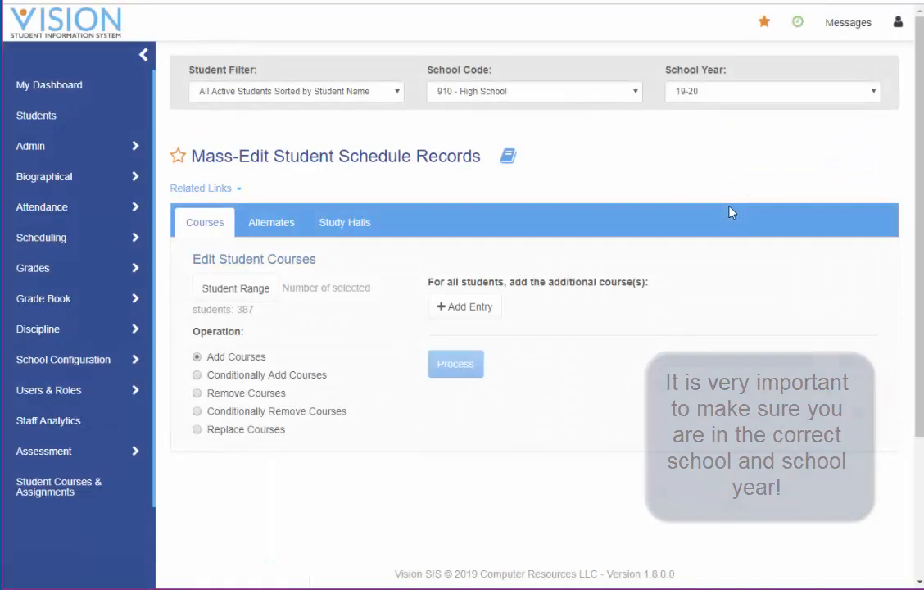
click(145, 59)
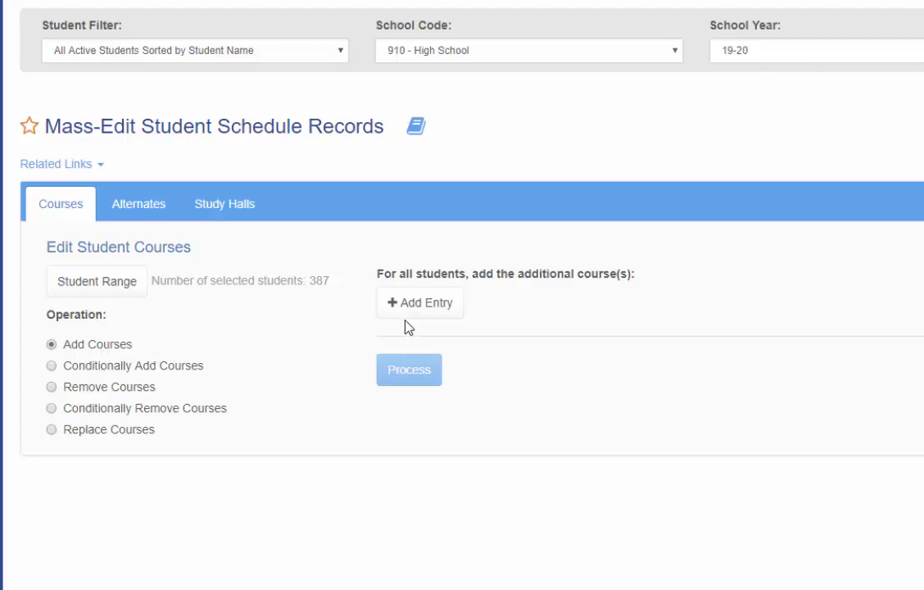
- Add two course entries for the Add Courses operation, choosing courses 101 and 105
click(427, 309)
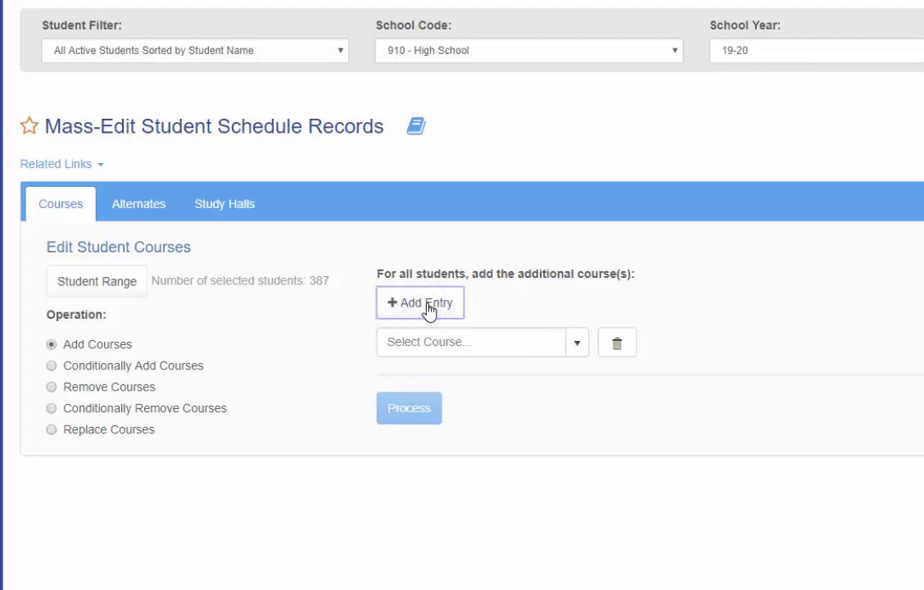
click(583, 346)
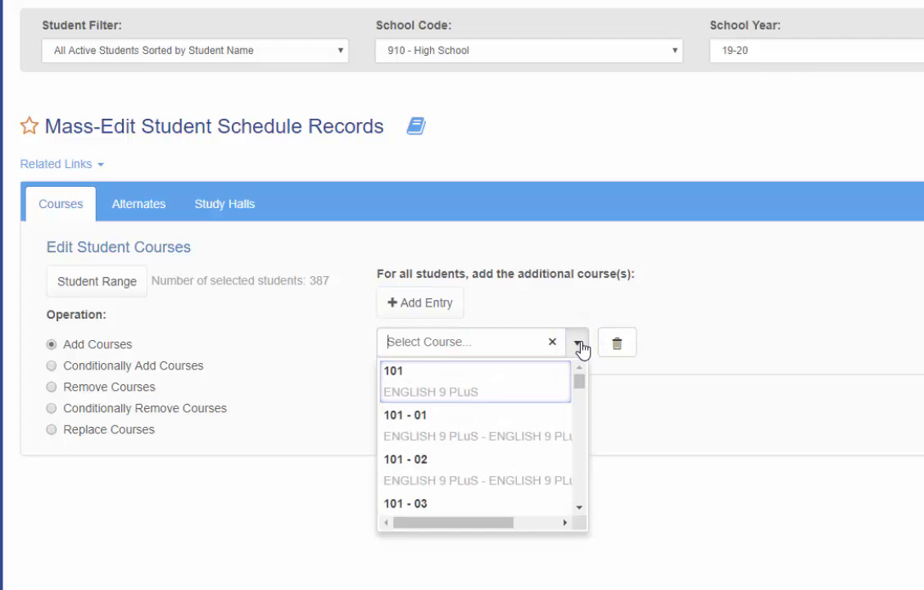
click(461, 384)
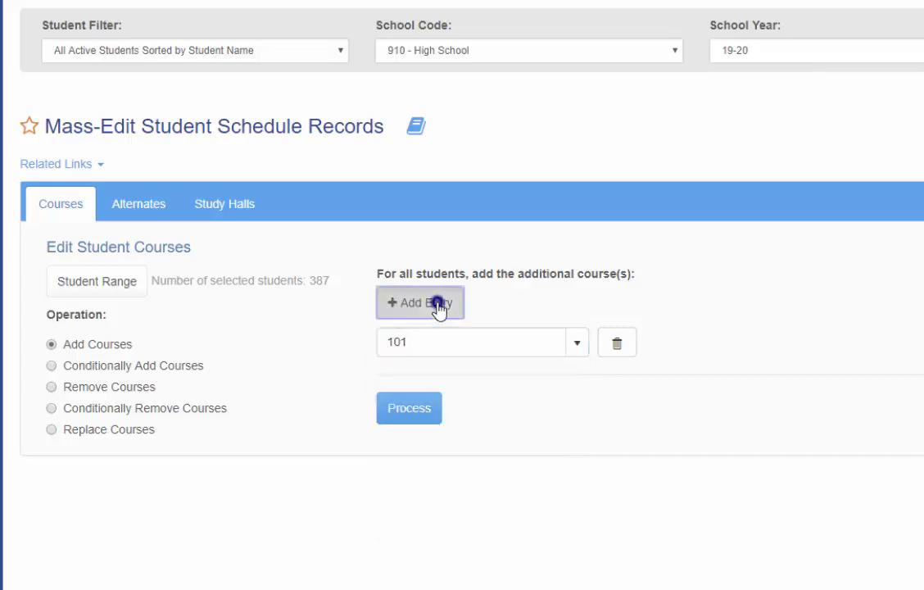
click(437, 308)
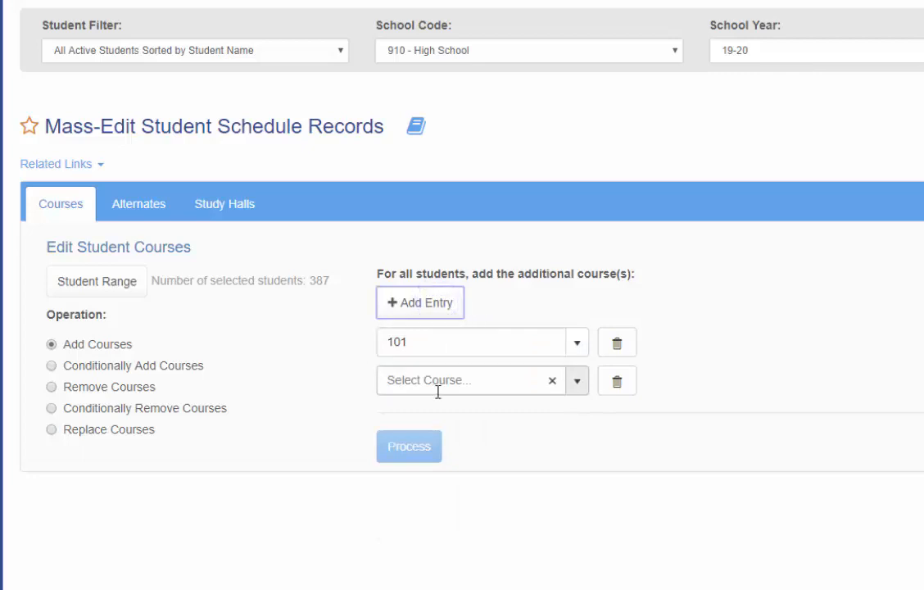
click(580, 385)
scroll(466, 459, down, 3)
click(422, 477)
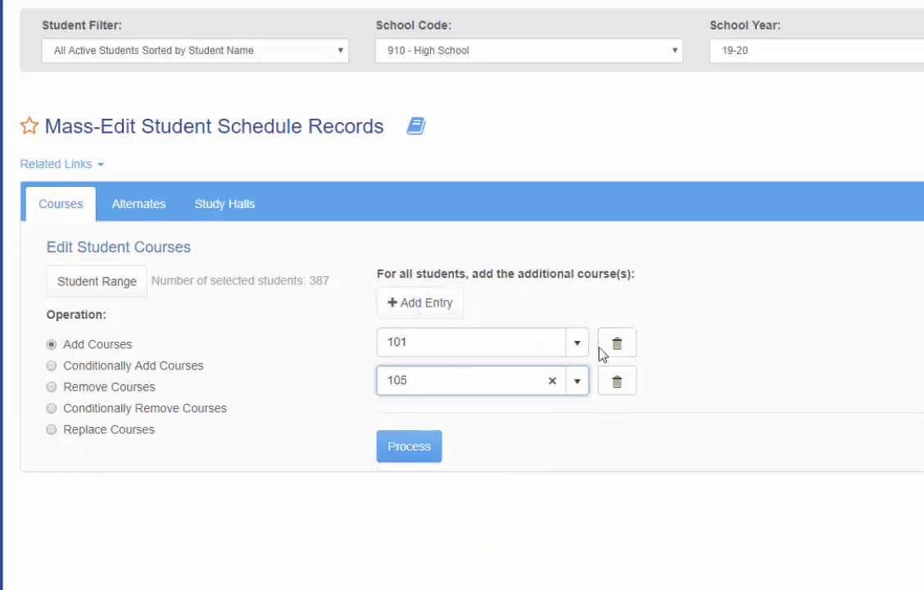
- Add three blank course entries, then delete them together with the 105 entry, keeping only course 101
click(432, 305)
click(429, 303)
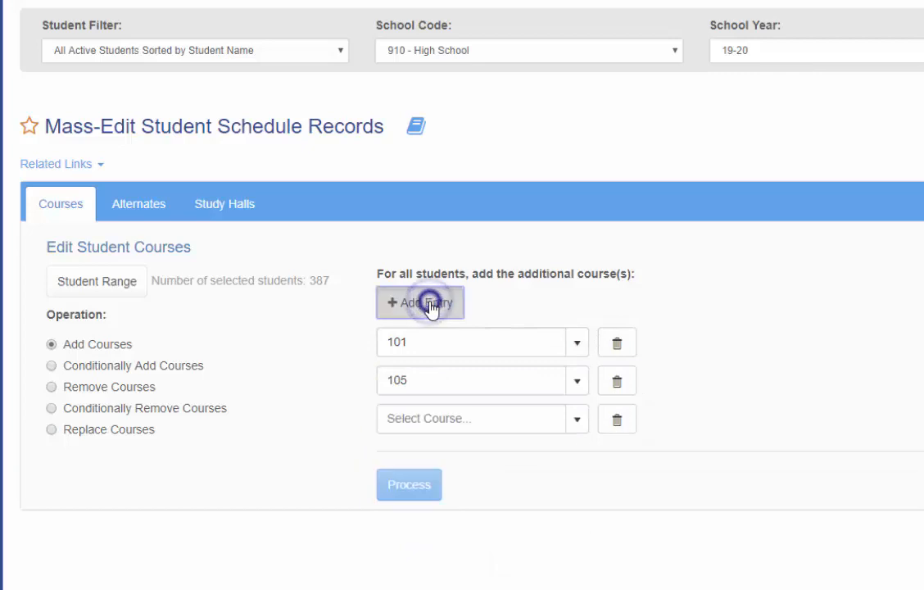
click(427, 303)
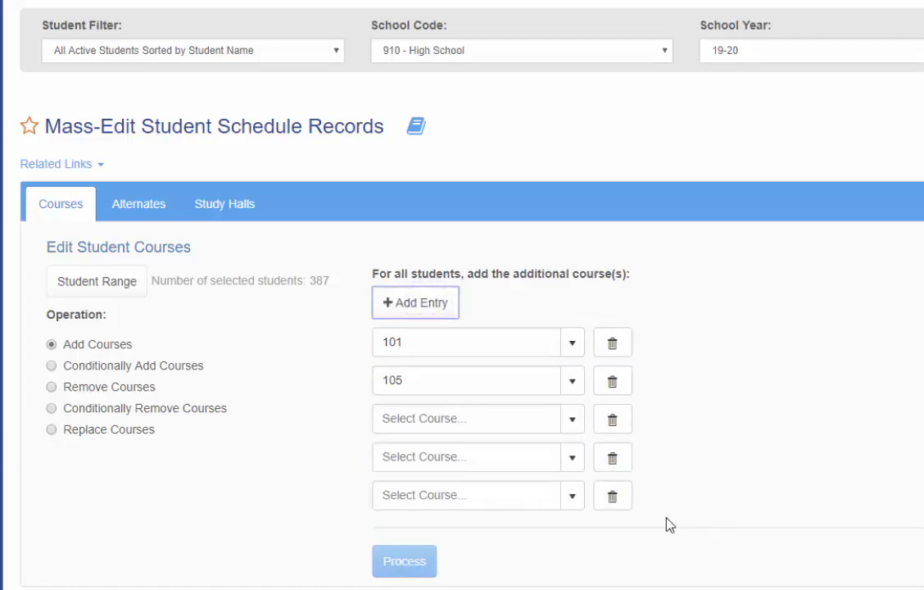
click(613, 496)
click(619, 464)
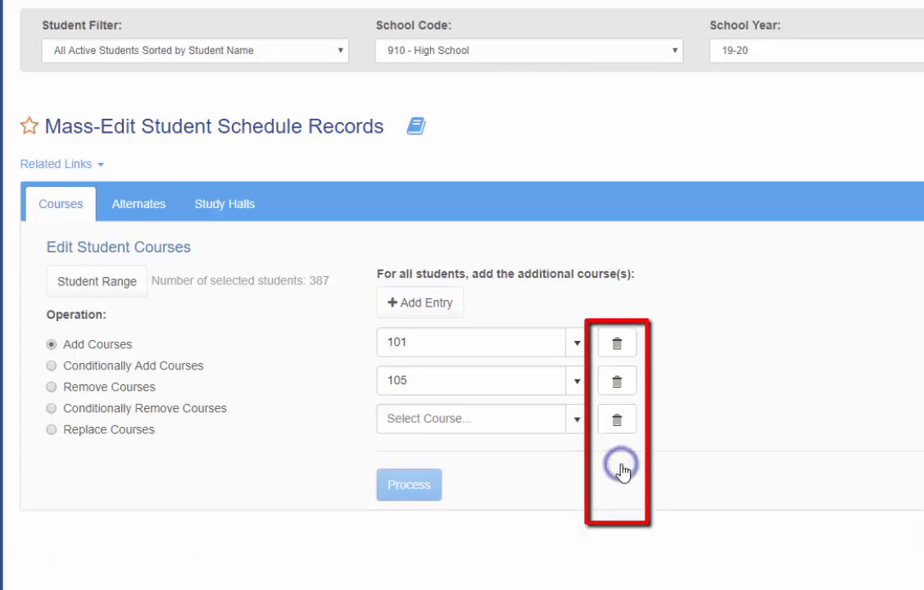
click(617, 421)
click(619, 383)
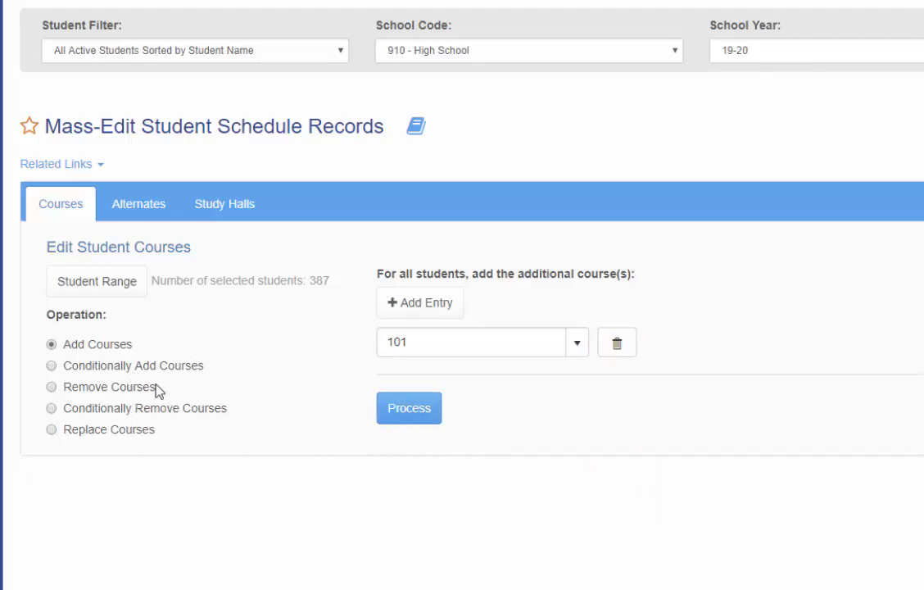
- Switch the operation to Conditionally Add Courses, discarding existing entries, and add an entry with original course 101 - 01, opening its new course choices
click(51, 366)
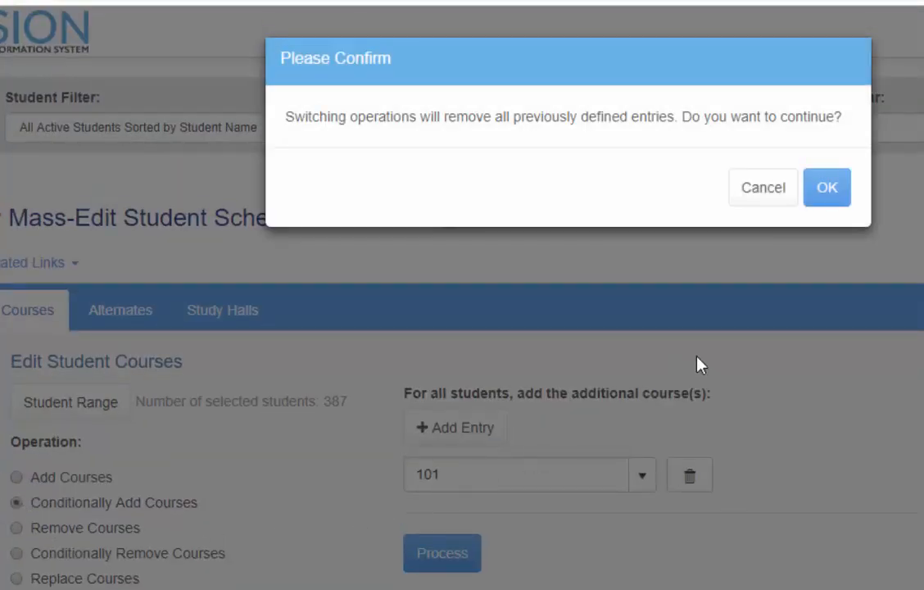
click(826, 190)
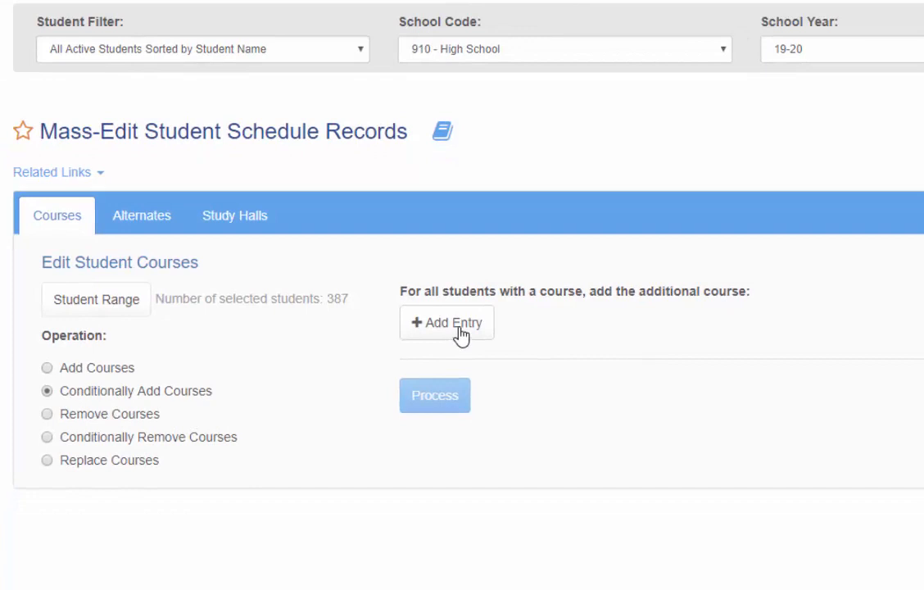
click(459, 332)
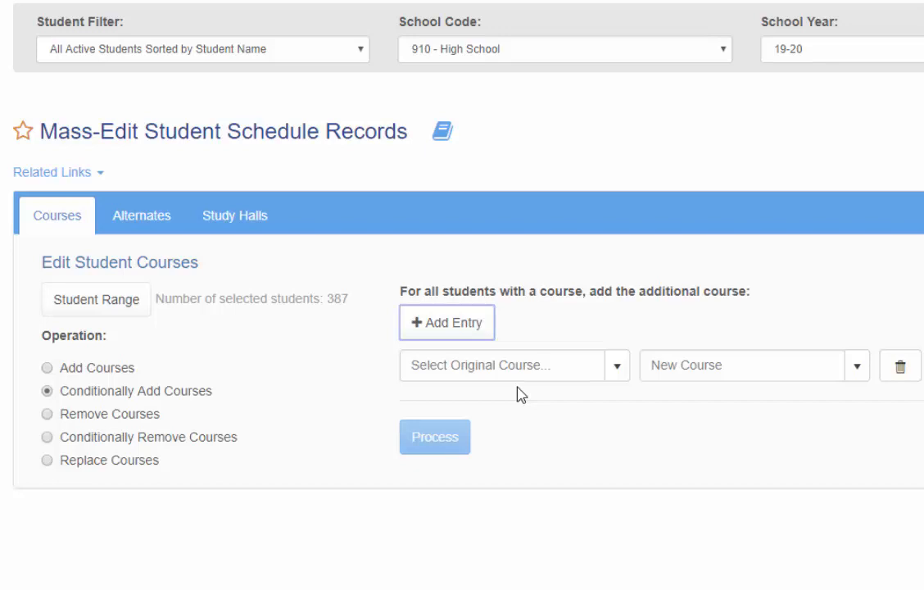
click(618, 376)
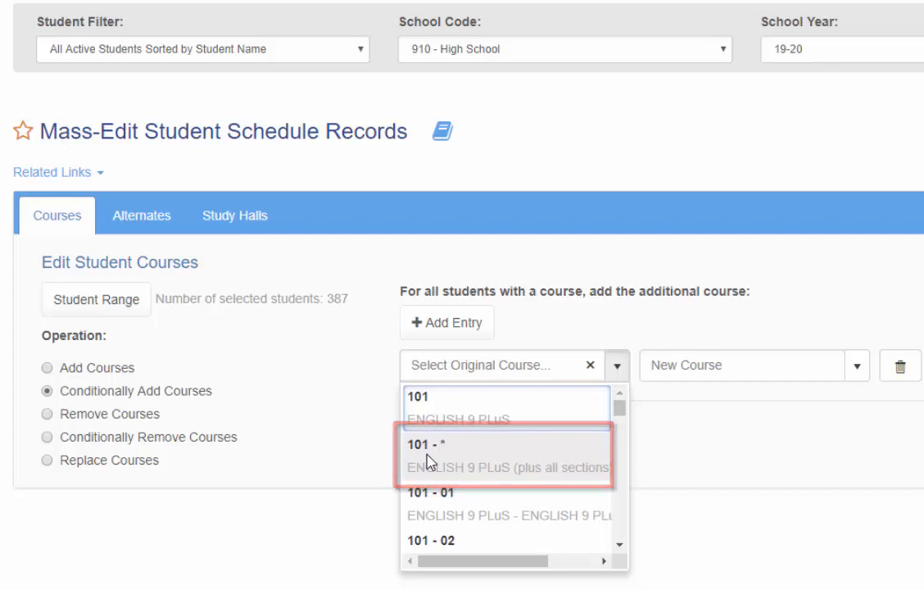
click(533, 520)
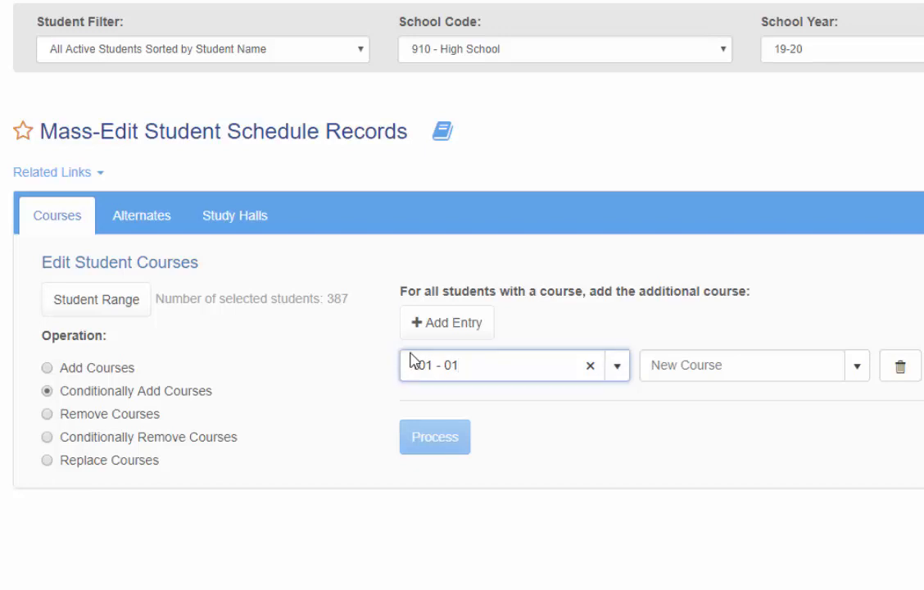
click(853, 379)
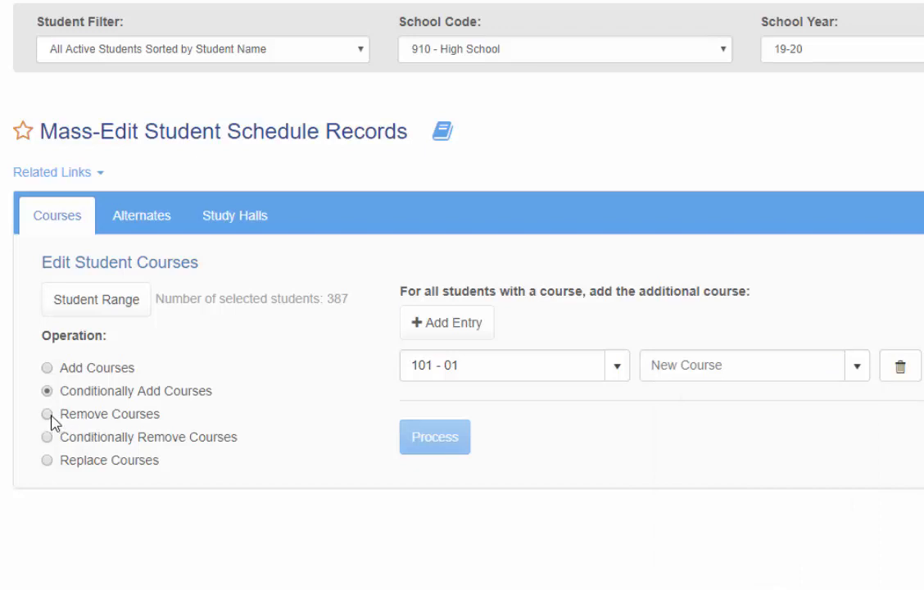
- Switch the operation to Remove Courses, discarding existing entries, and add a blank entry to view the courses available for removal
click(48, 415)
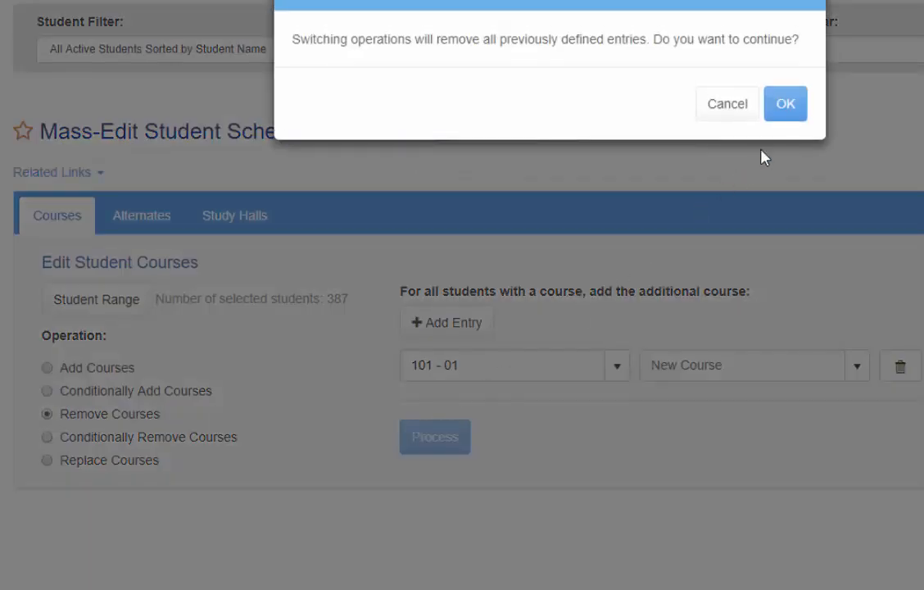
click(785, 106)
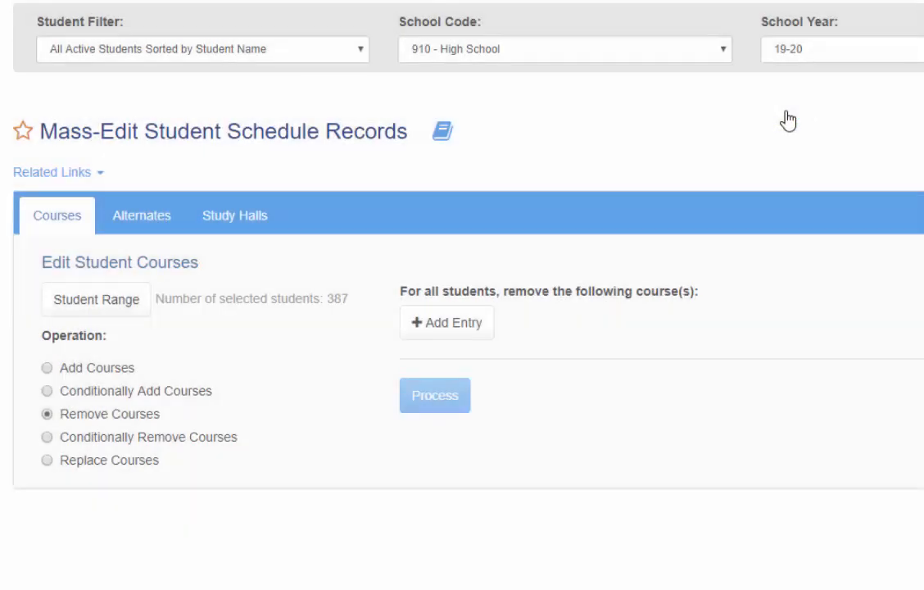
click(454, 321)
click(621, 370)
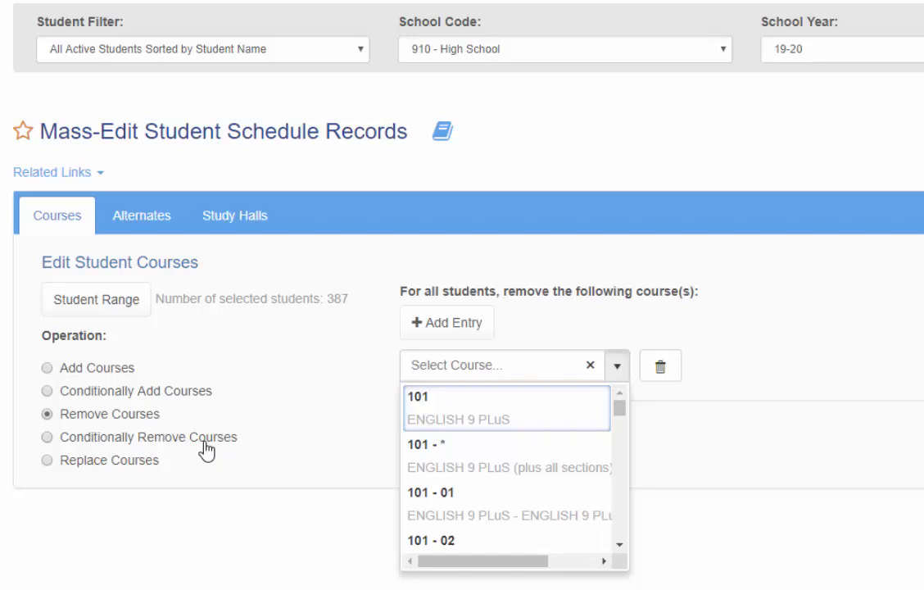
click(302, 435)
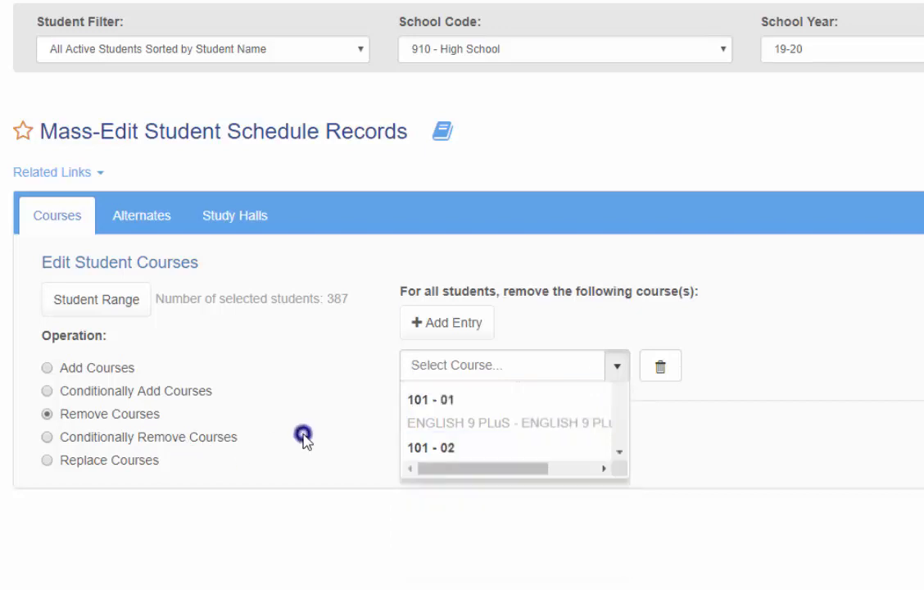
- Switch the operation to Conditionally Remove Courses and add a blank entry for the original course and the course to remove
click(47, 437)
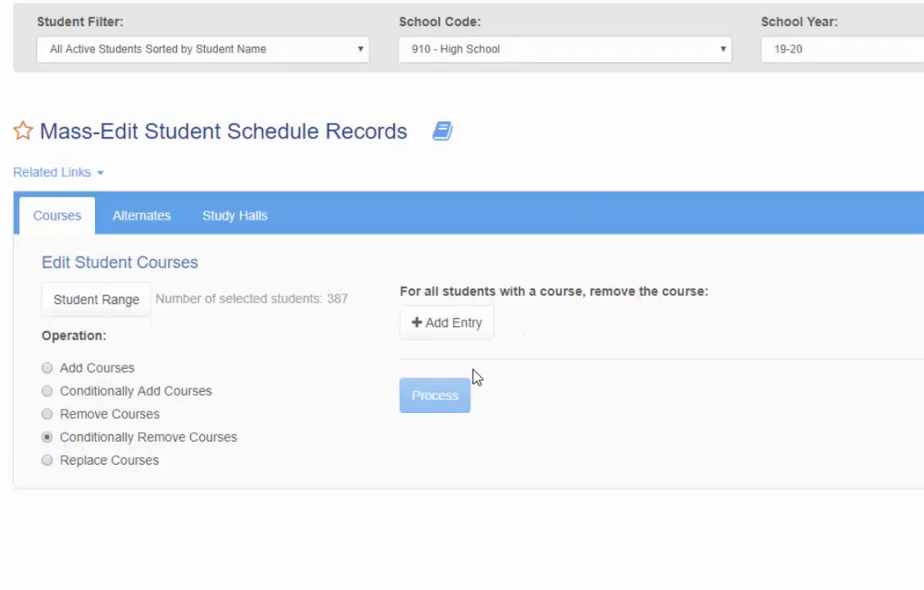
click(451, 322)
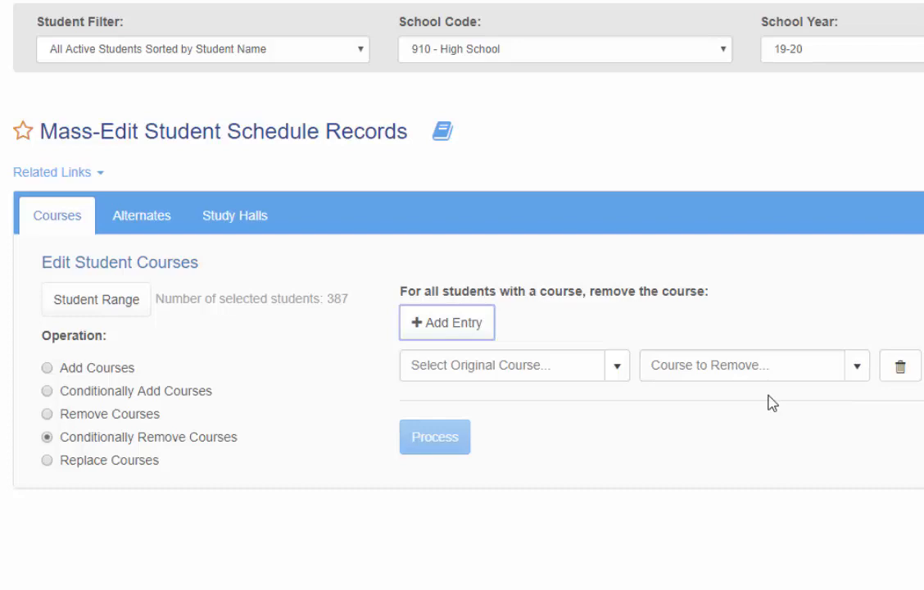
- Switch the operation to Replace Courses, discarding existing entries, and add a blank entry to view its original and replacement course choices
click(46, 461)
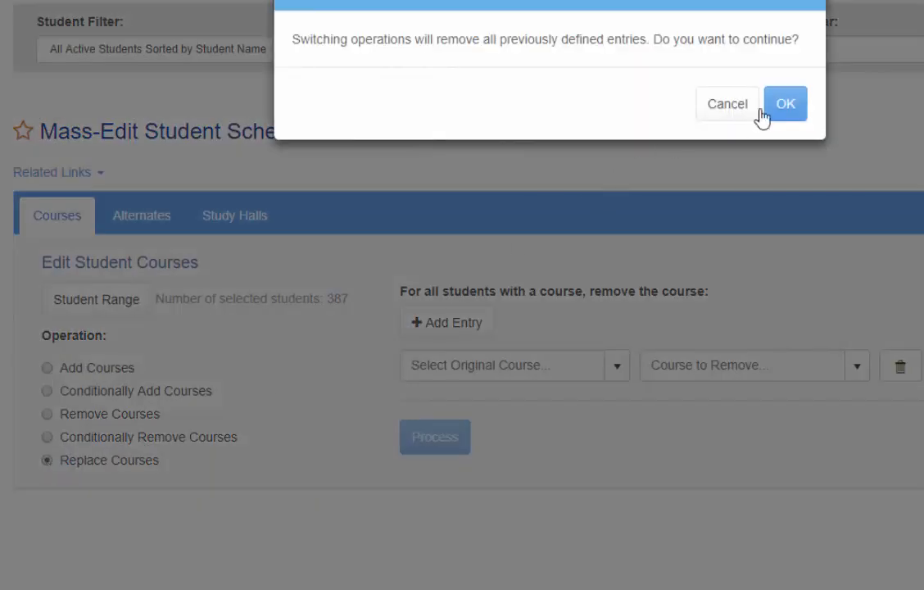
click(780, 108)
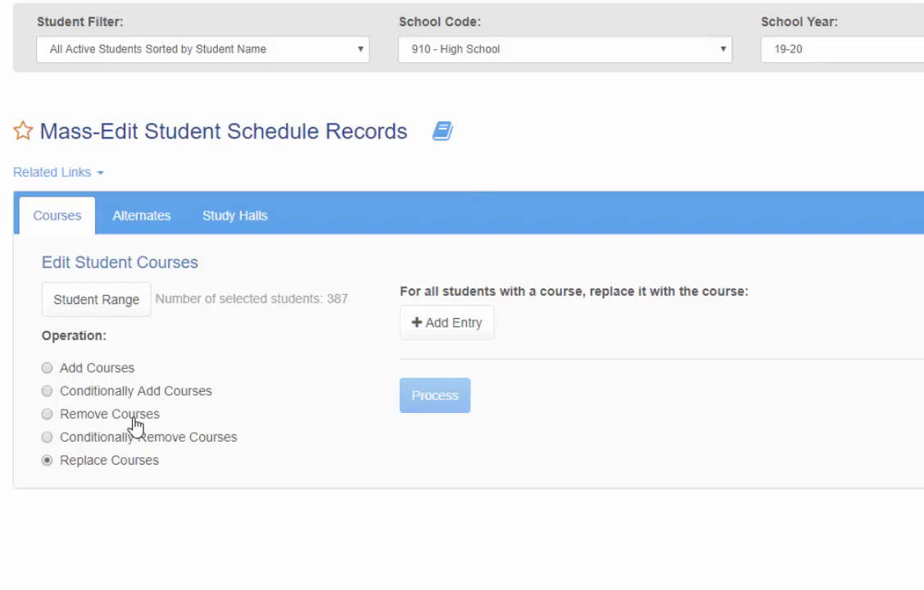
click(445, 330)
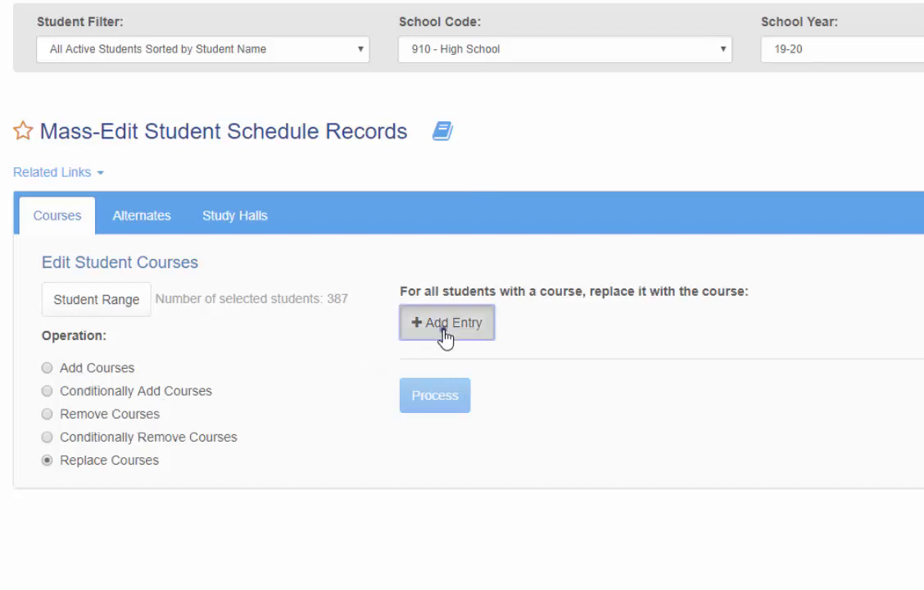
click(618, 373)
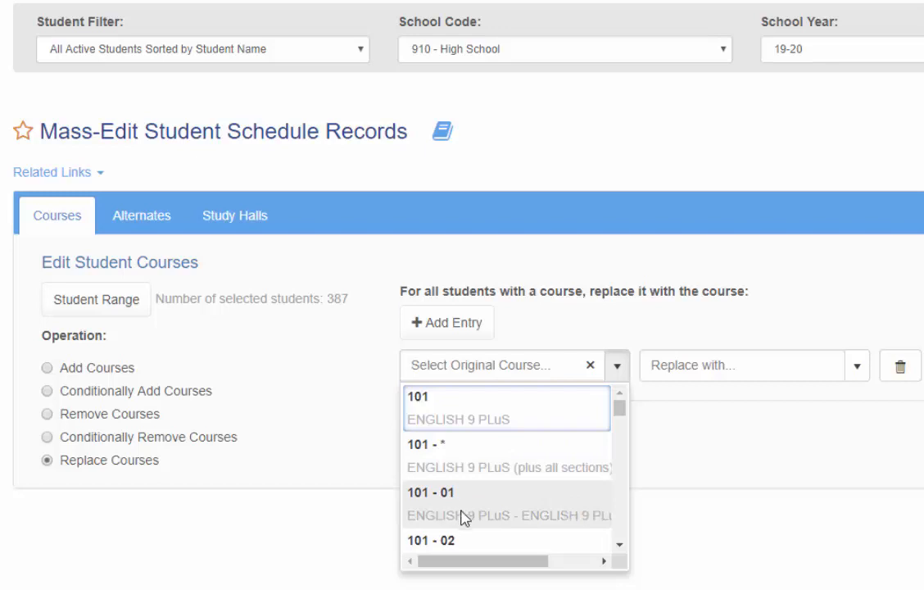
scroll(468, 520, down, 1)
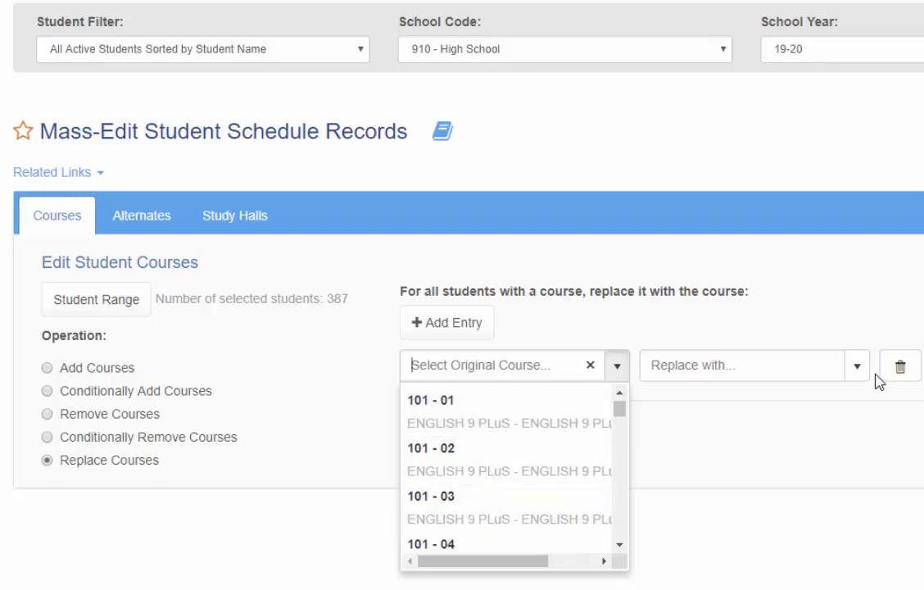
click(855, 373)
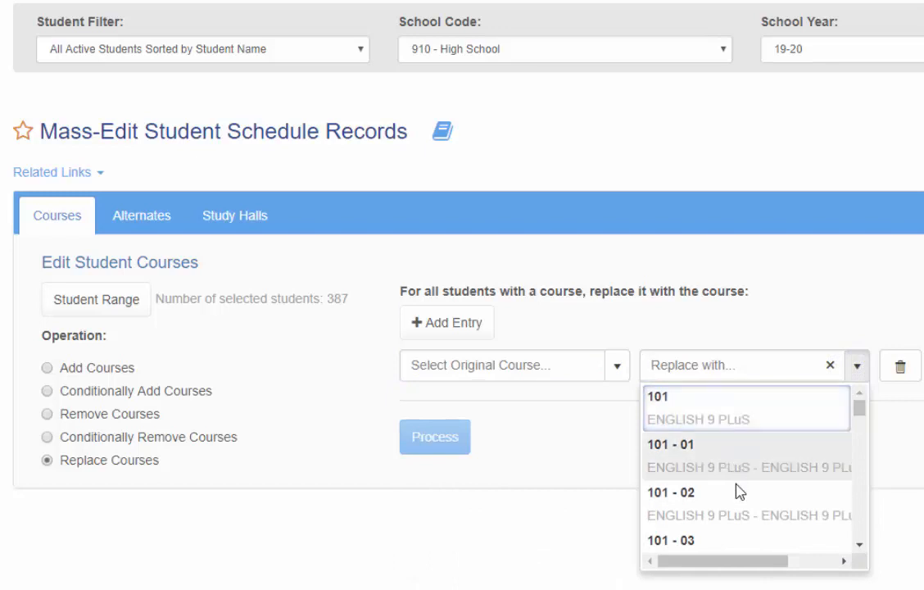
click(311, 432)
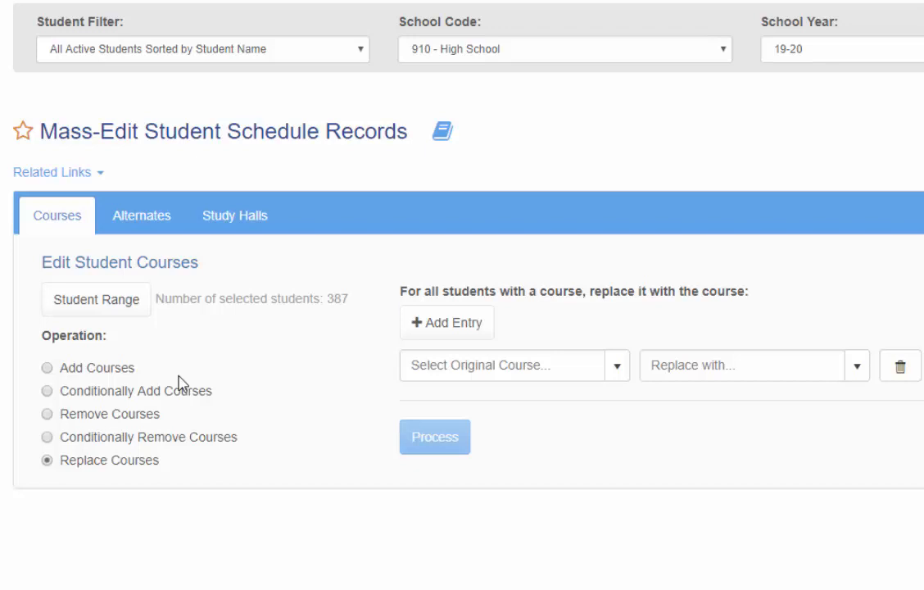
- Under Alternates, add an Add Alternates entry with course 118 and alternate 350
click(153, 221)
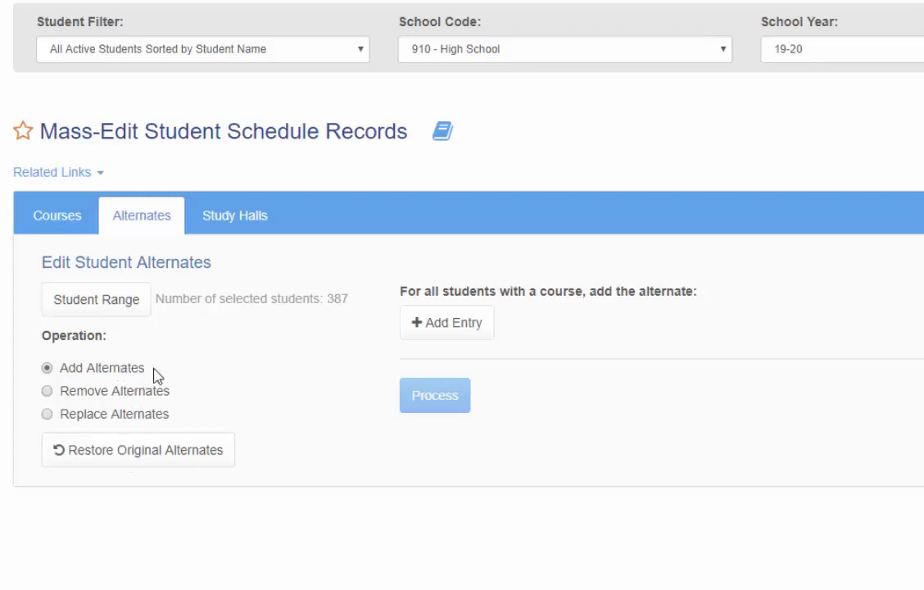
click(456, 330)
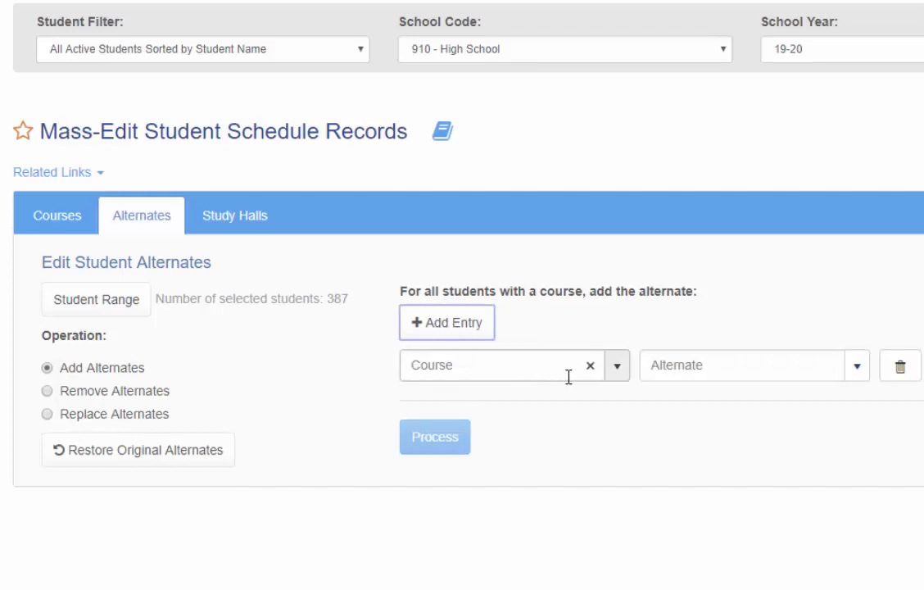
click(616, 371)
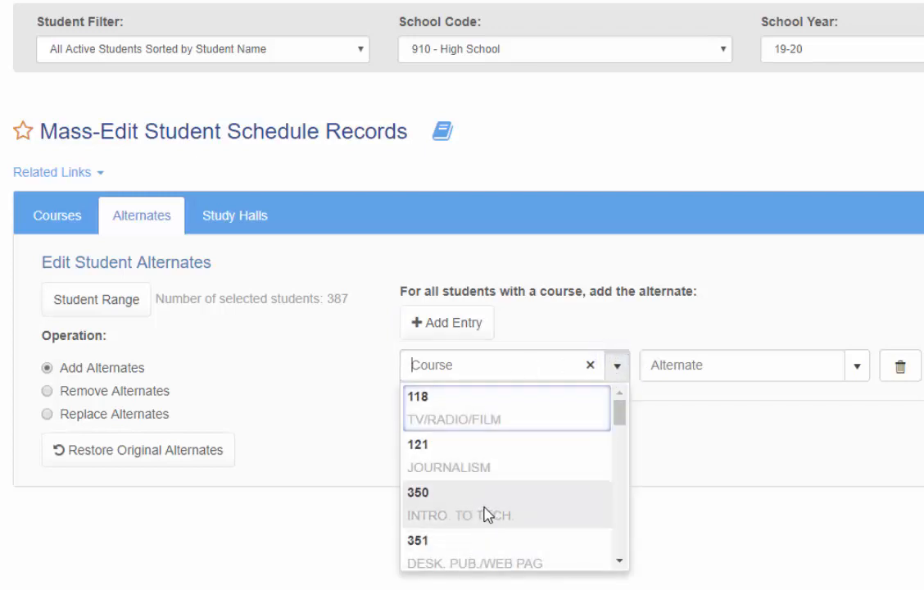
scroll(485, 515, down, 2)
scroll(485, 514, down, 8)
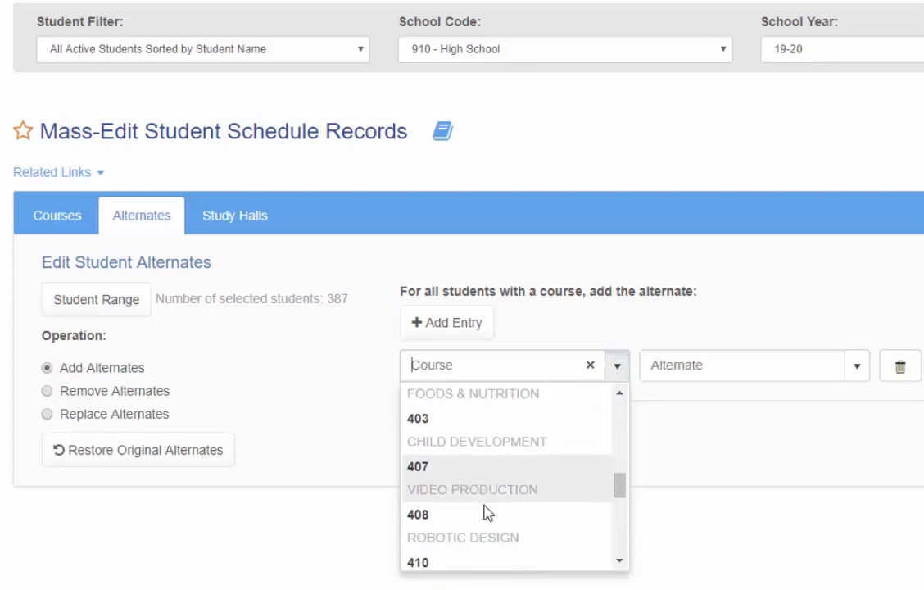
scroll(487, 502, up, 10)
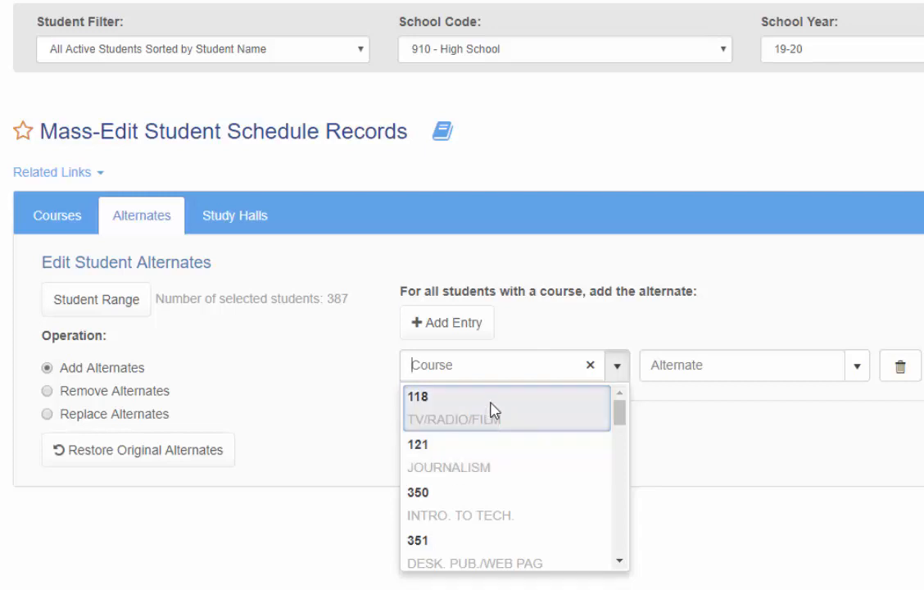
click(456, 413)
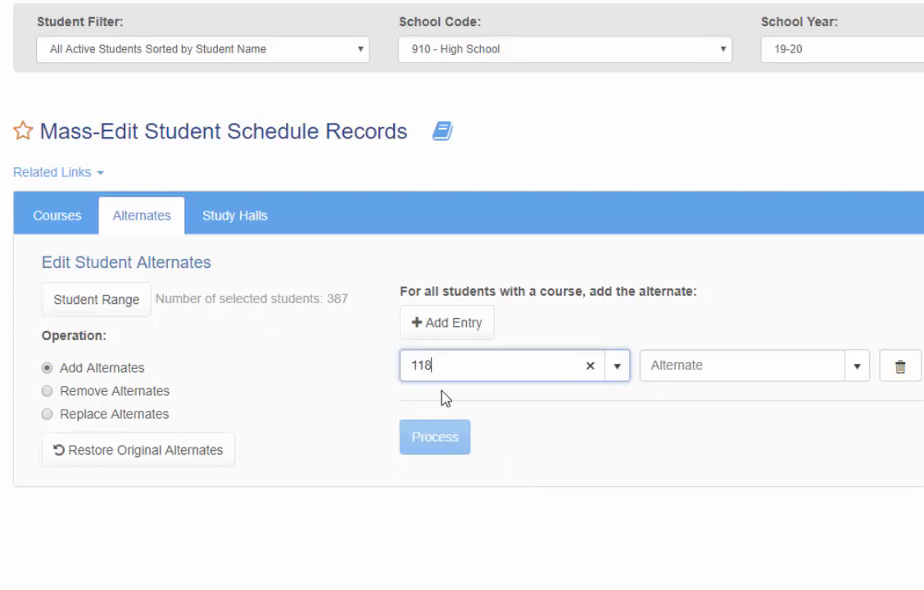
click(858, 373)
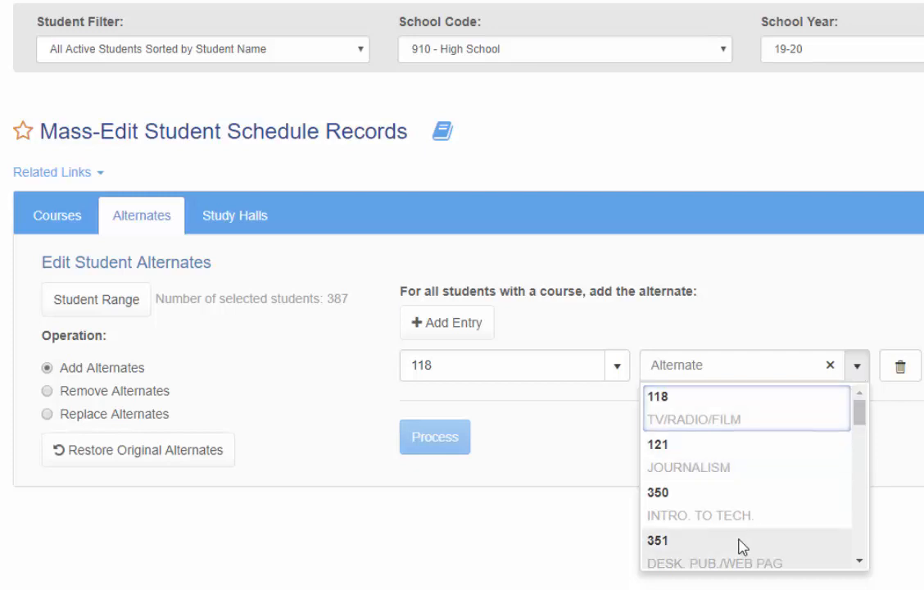
click(720, 522)
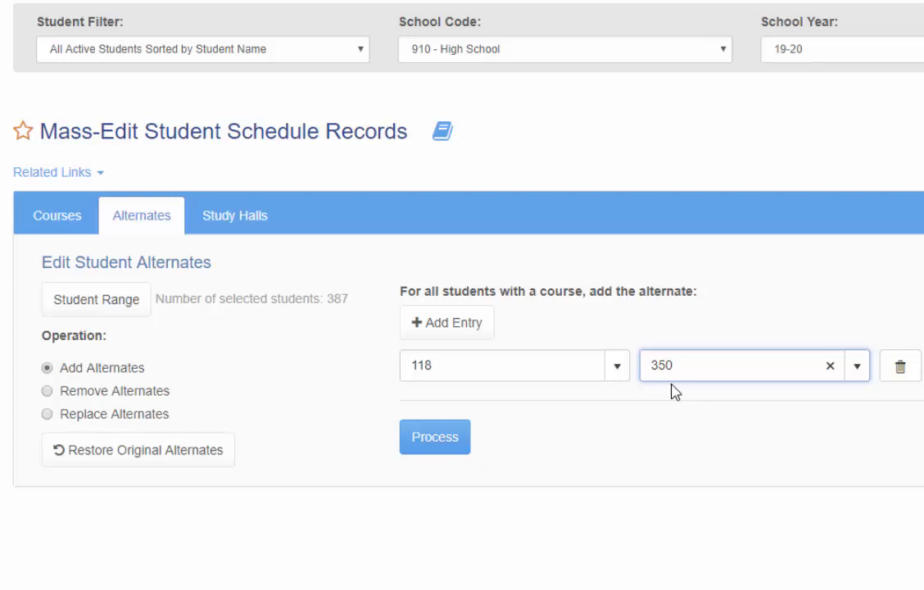
- Add three blank alternate entries, then delete them, keeping only the entry for course 118
click(448, 328)
click(448, 328)
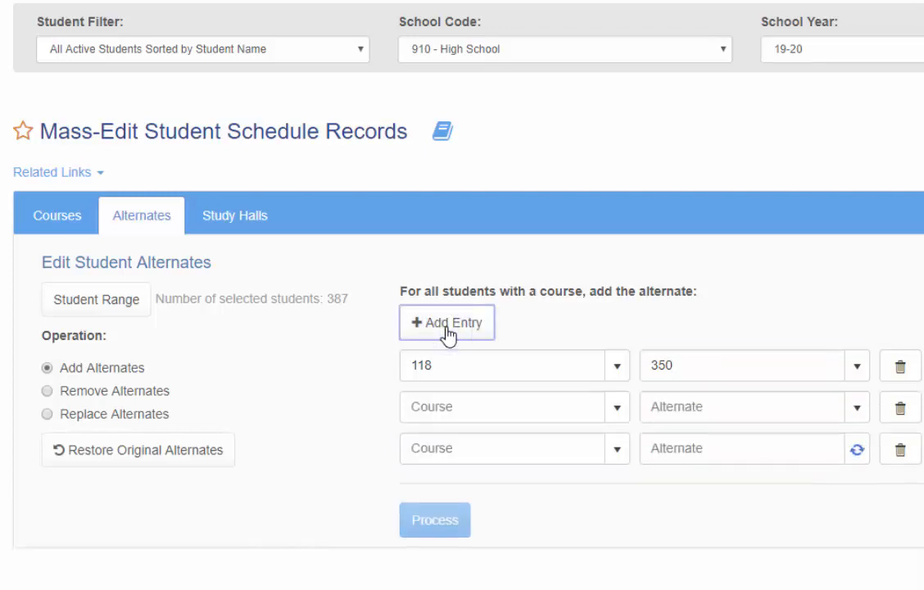
click(448, 327)
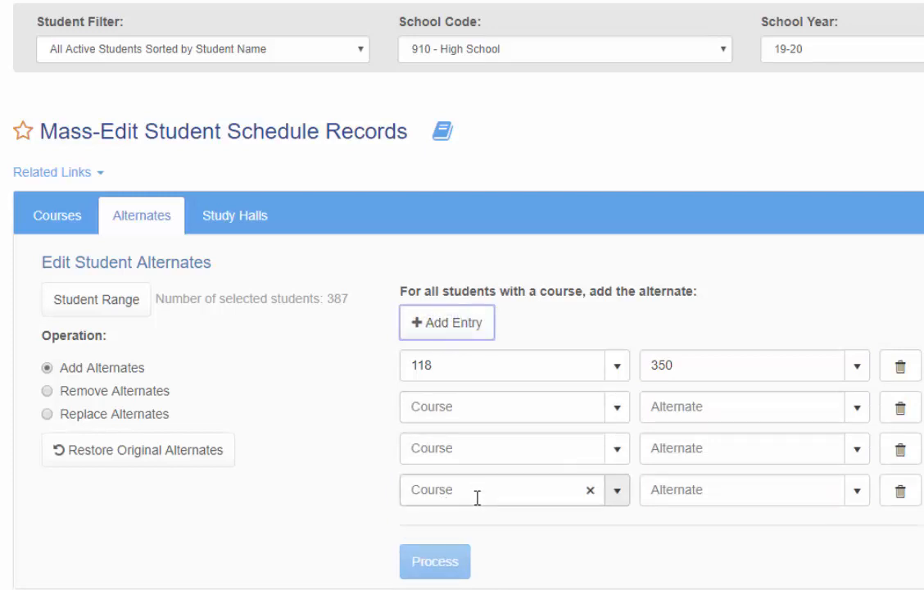
click(900, 408)
click(898, 407)
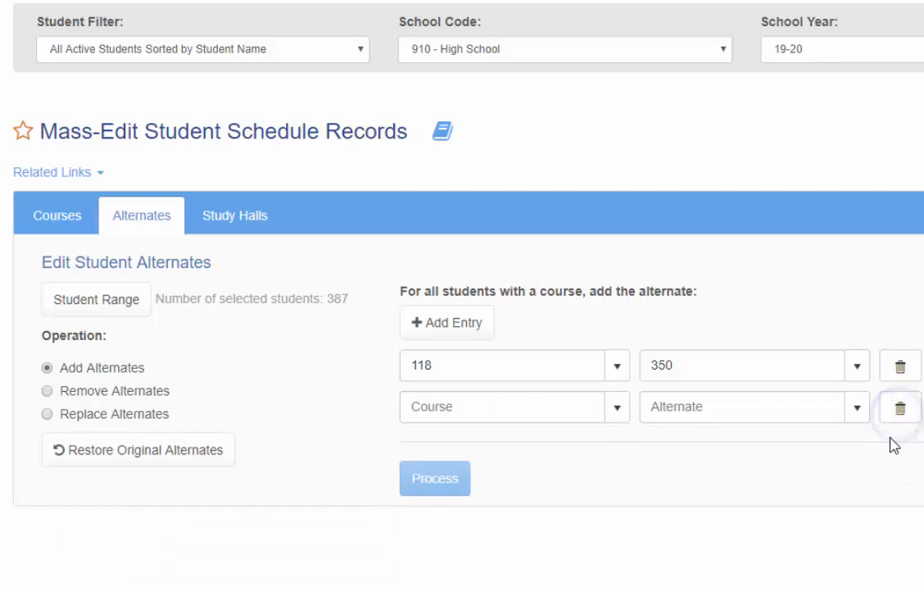
click(899, 408)
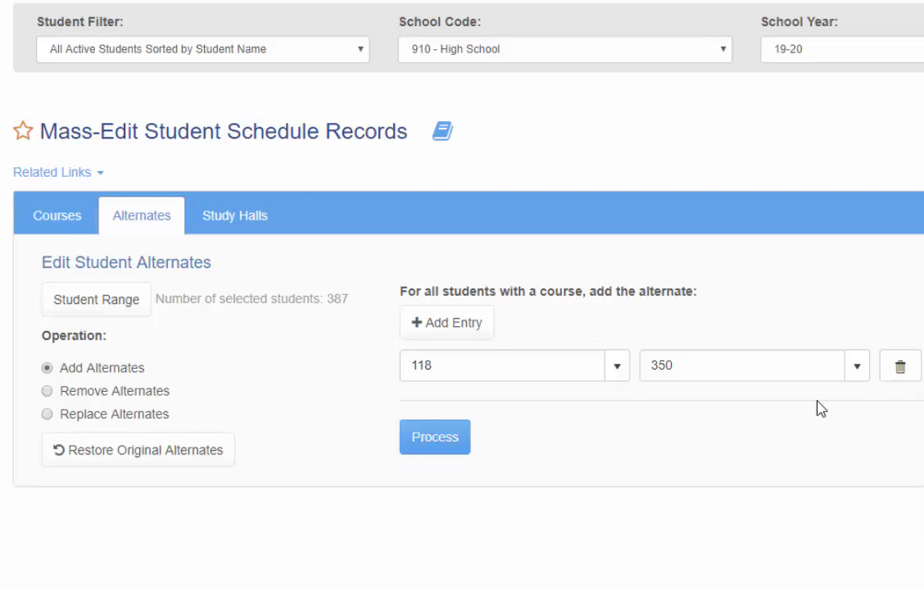
- Switch the operation to Remove Alternates, discarding existing entries, and add an entry with course 350 and alternate 351
click(86, 393)
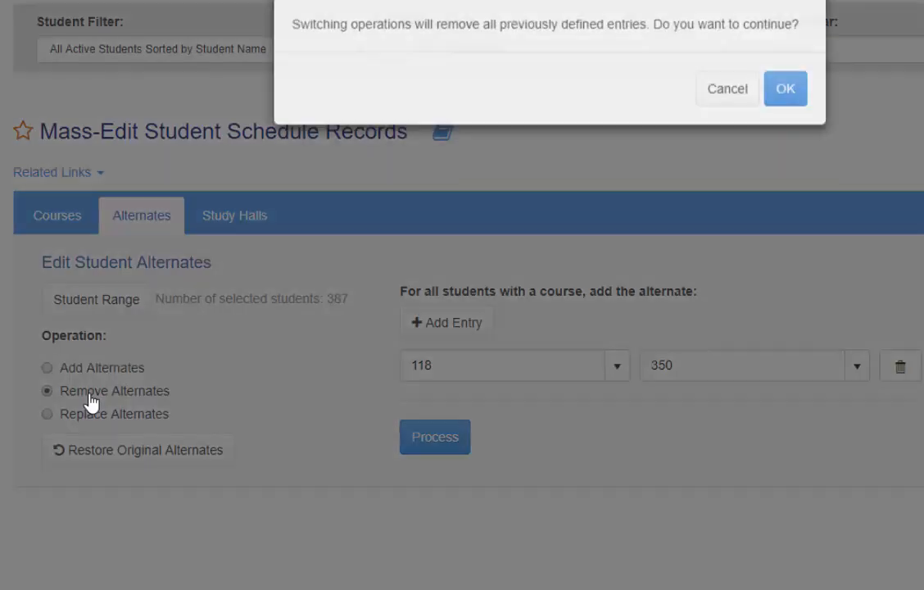
click(789, 105)
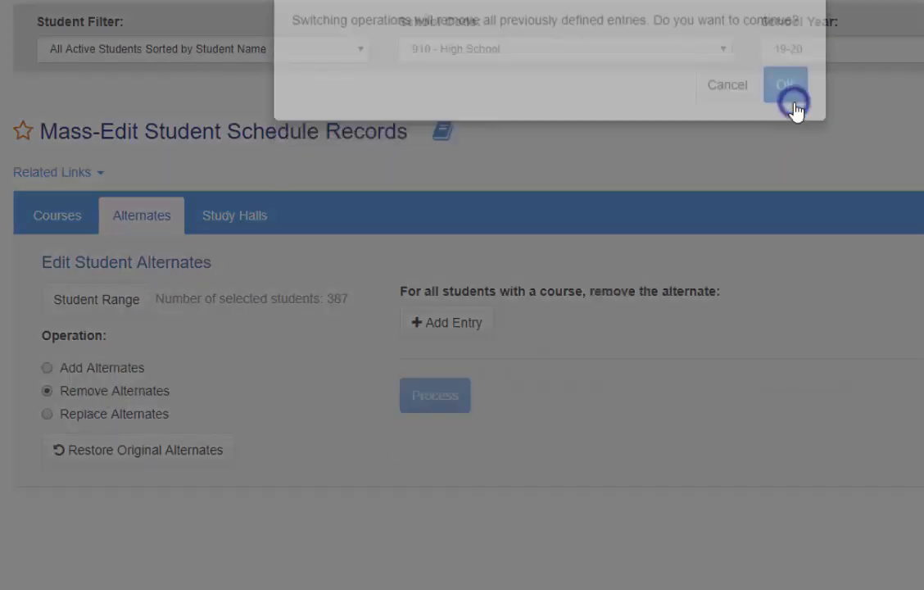
click(431, 327)
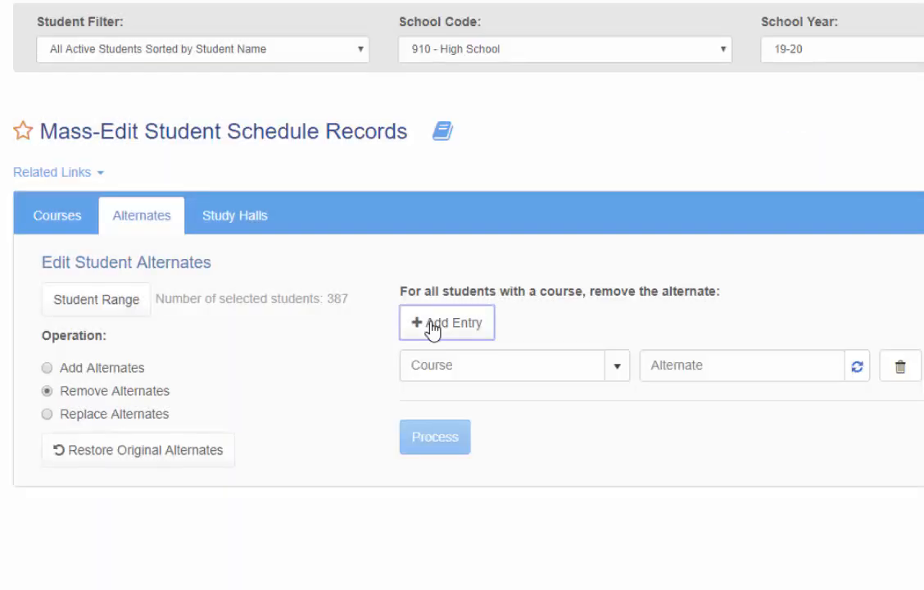
click(618, 372)
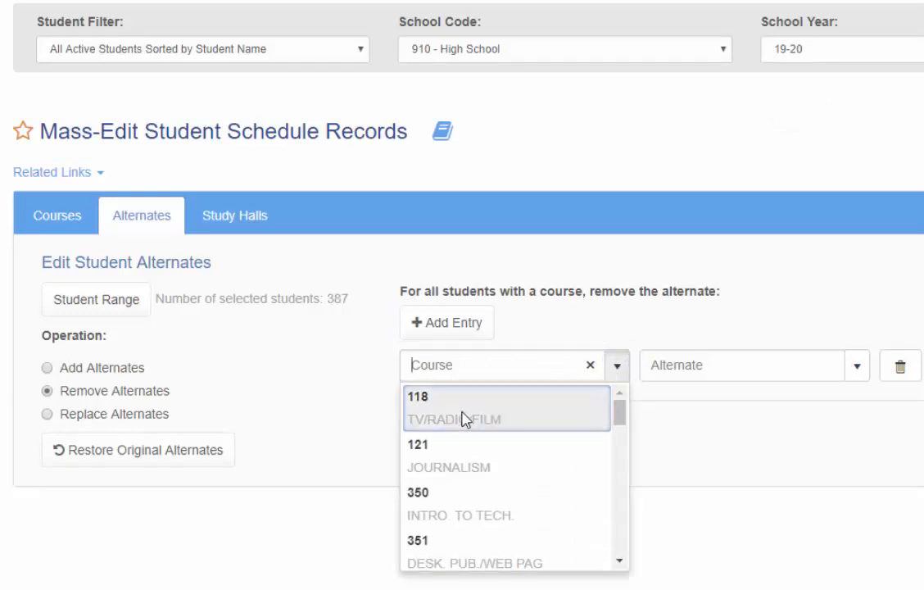
click(442, 520)
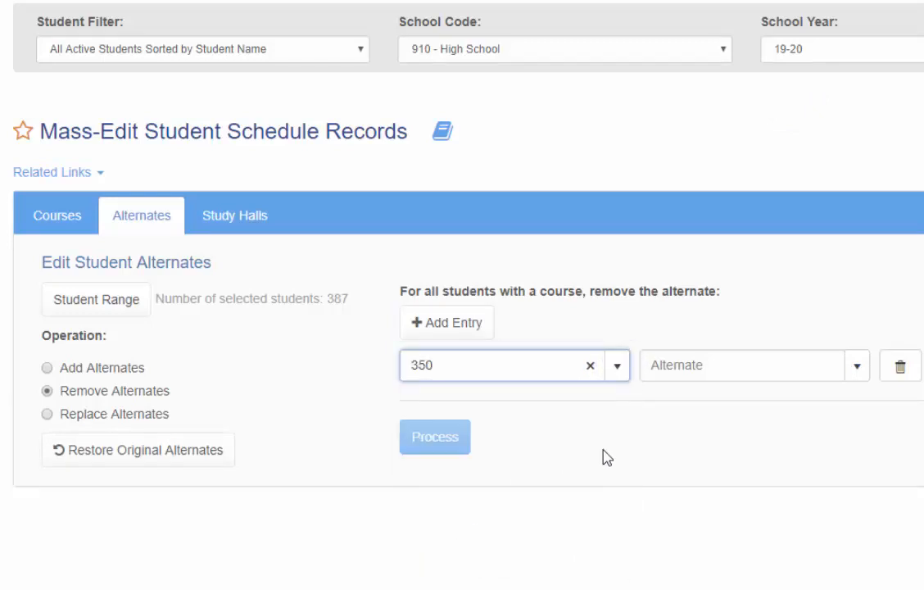
click(858, 368)
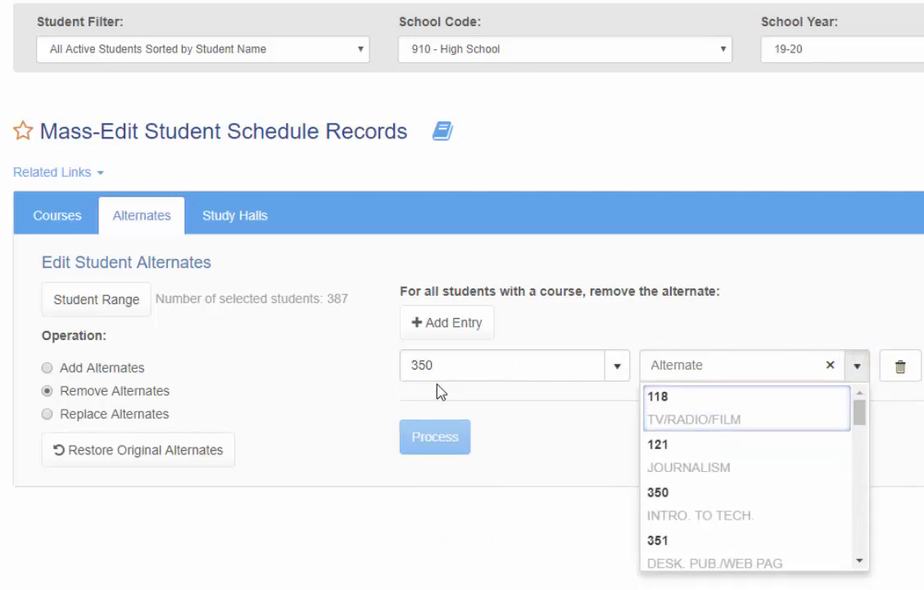
click(715, 540)
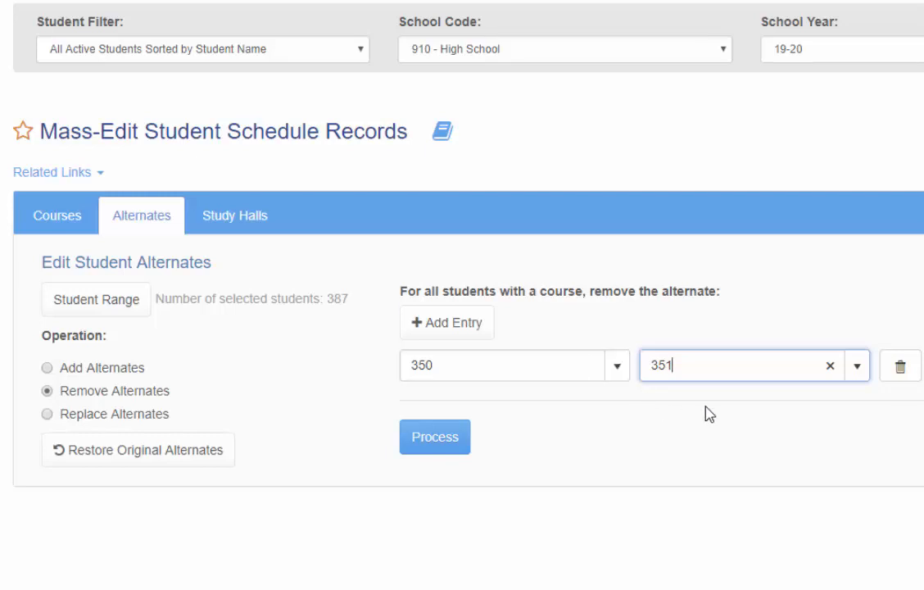
- Switch the operation to Replace Alternates, discarding existing entries, add a blank entry, and try restoring the original alternates
click(129, 416)
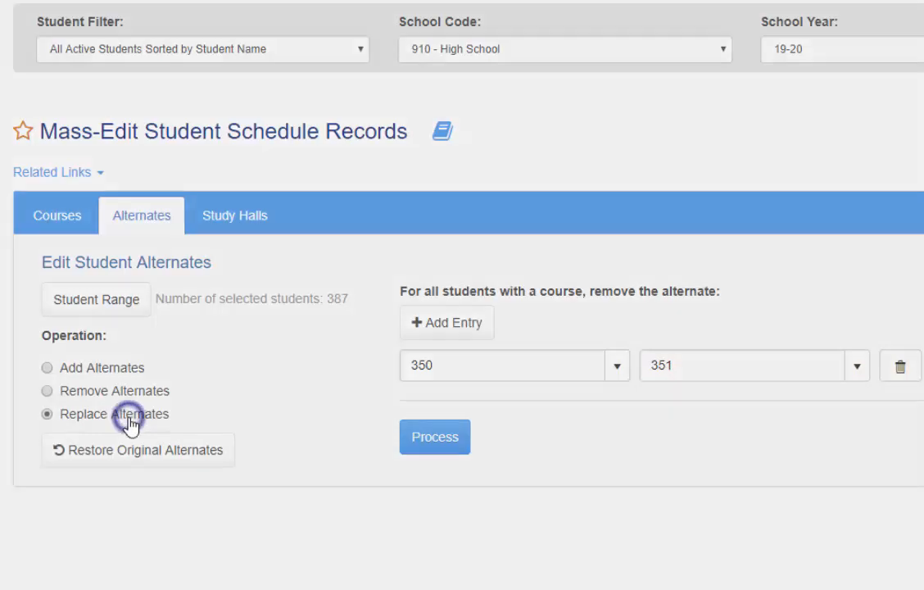
click(793, 112)
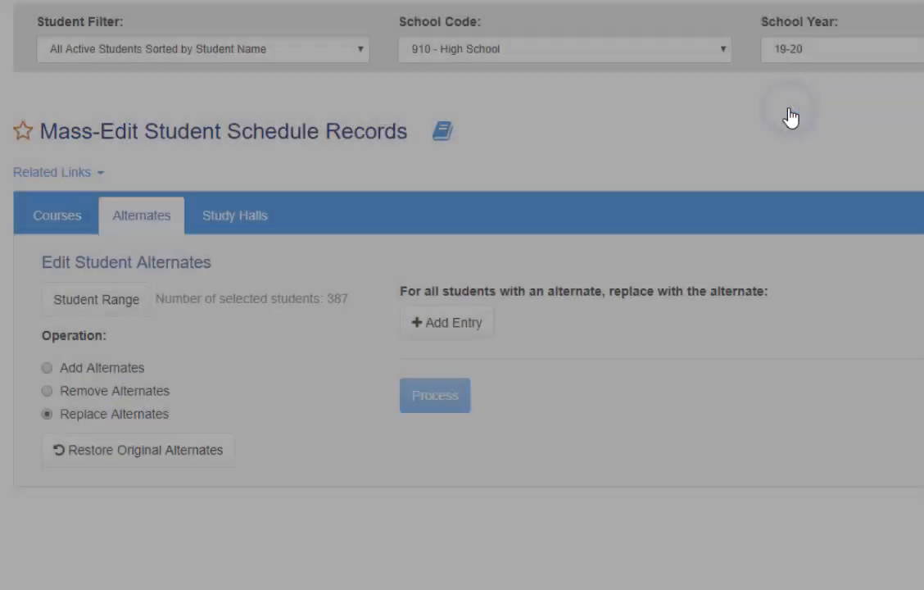
click(462, 324)
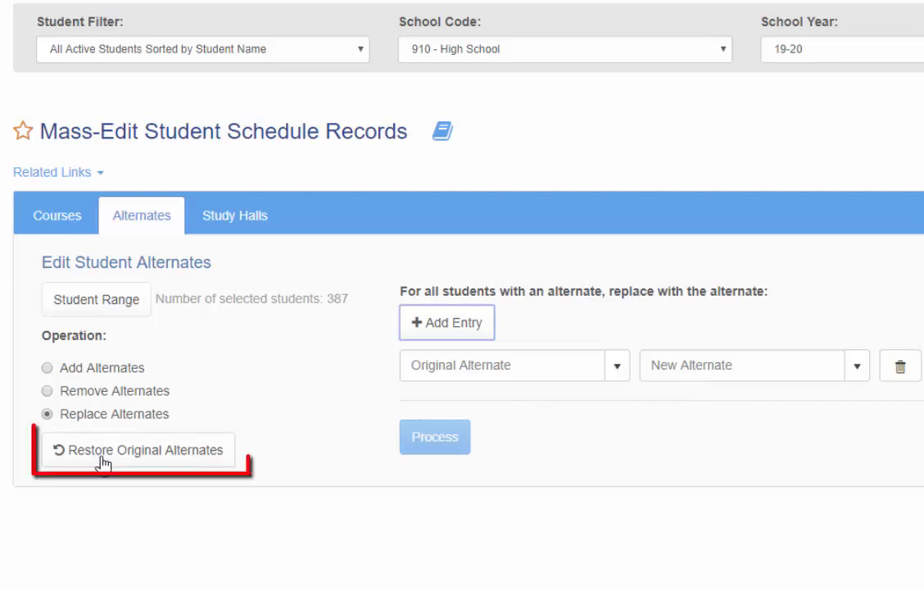
click(222, 462)
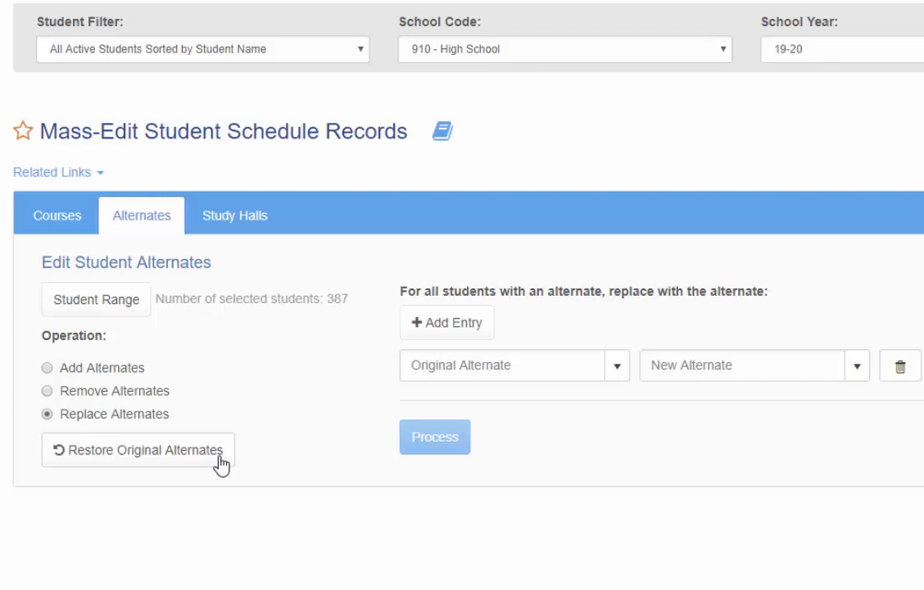
- Under Study Halls, add an Add Study Halls entry for S01 - 01, followed by a second blank entry
click(250, 226)
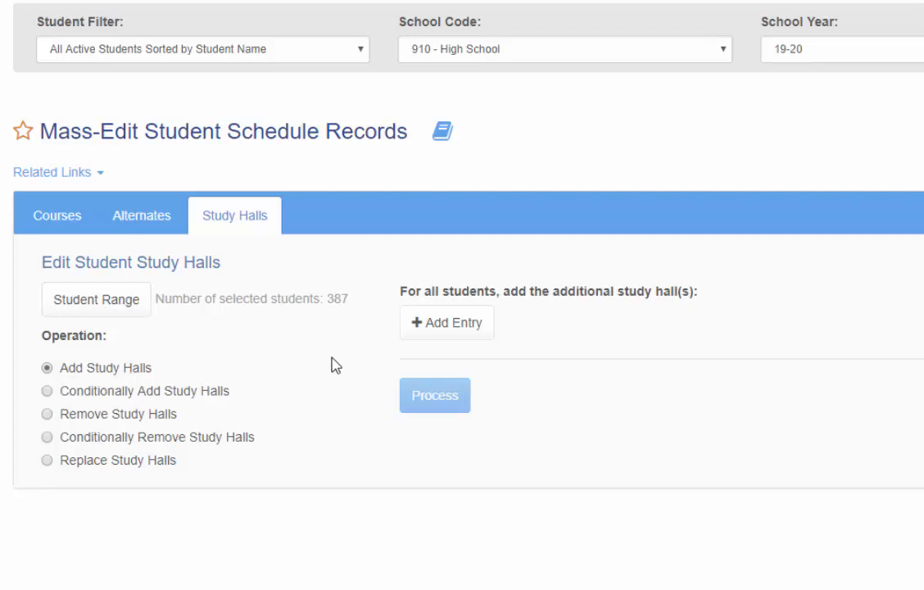
click(453, 329)
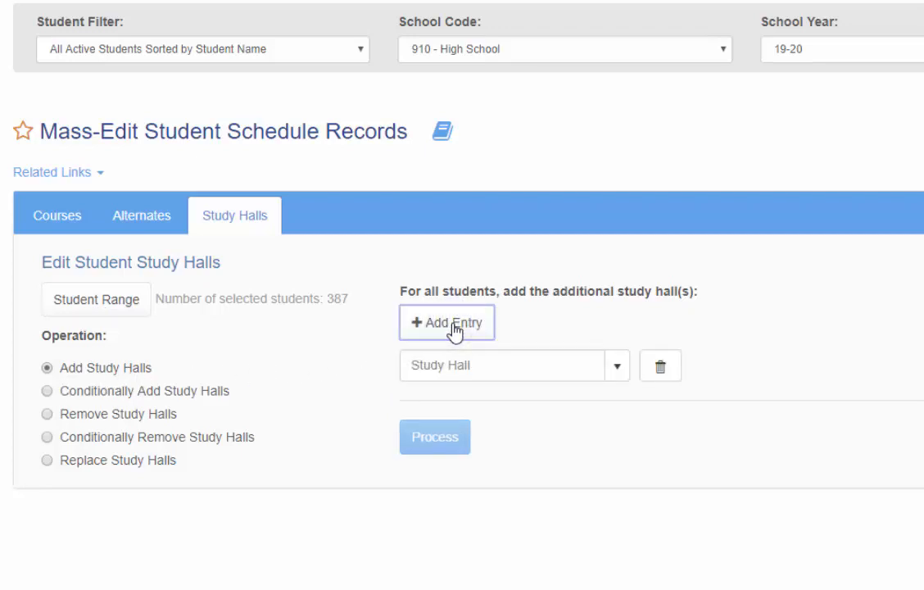
click(620, 376)
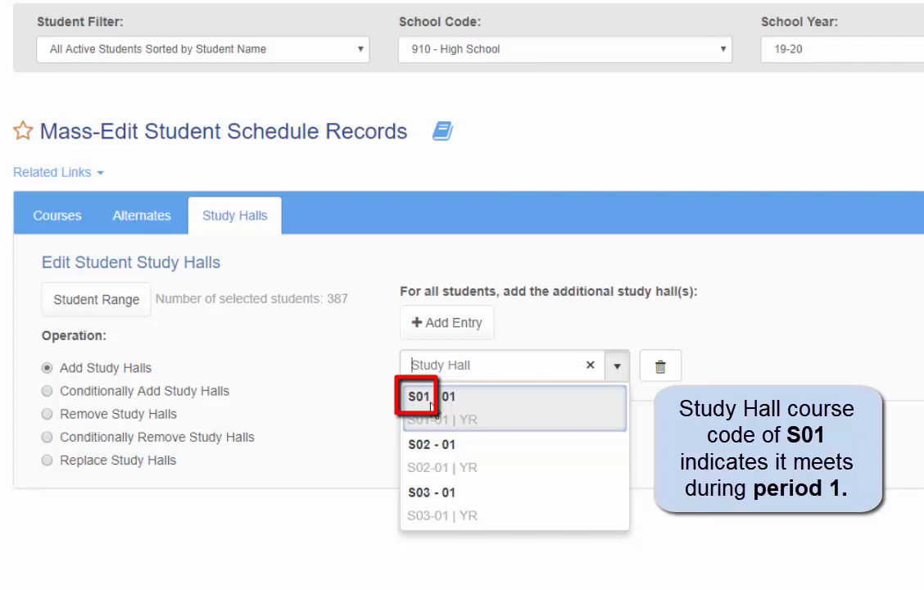
click(482, 433)
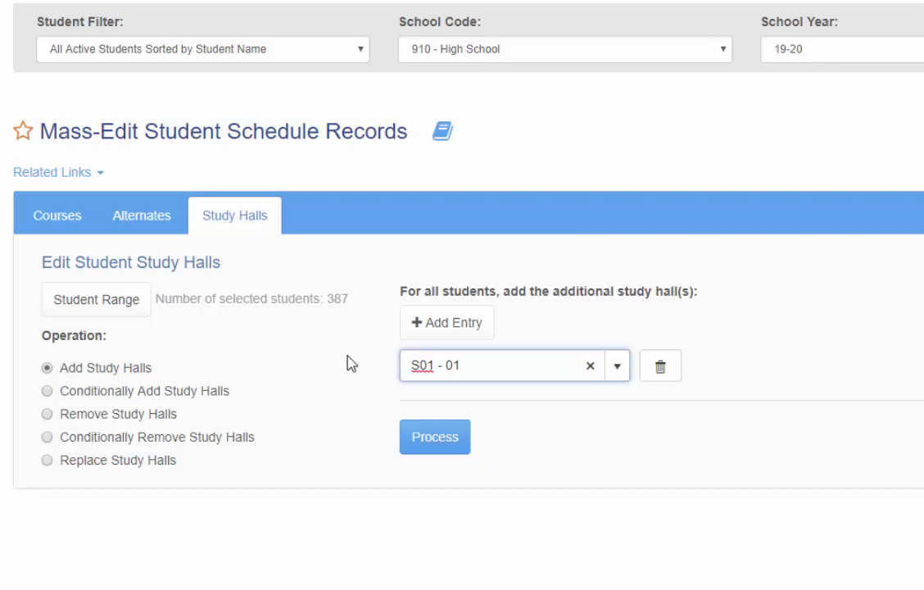
click(441, 328)
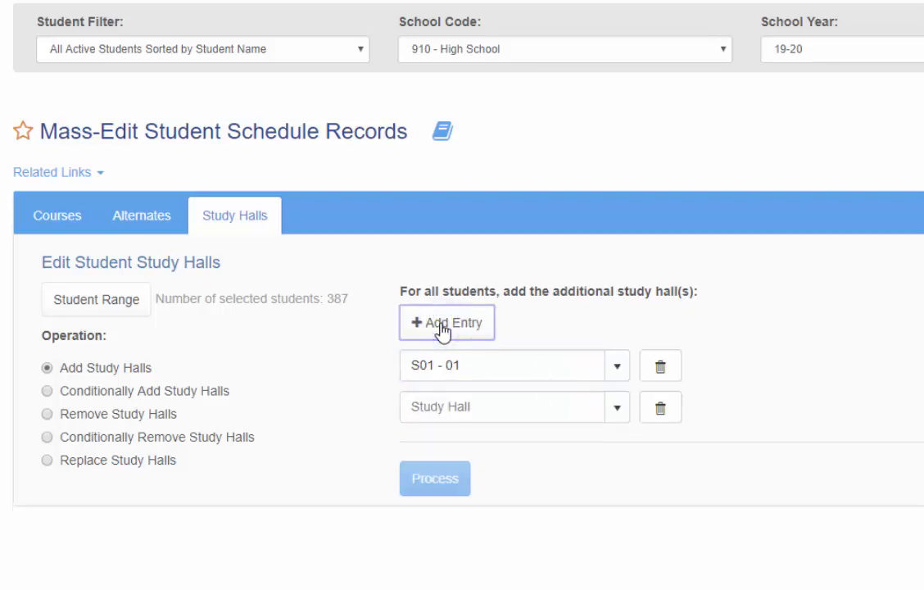
- Delete the blank second study hall entry, keeping only the S01 - 01 entry
click(443, 328)
click(662, 409)
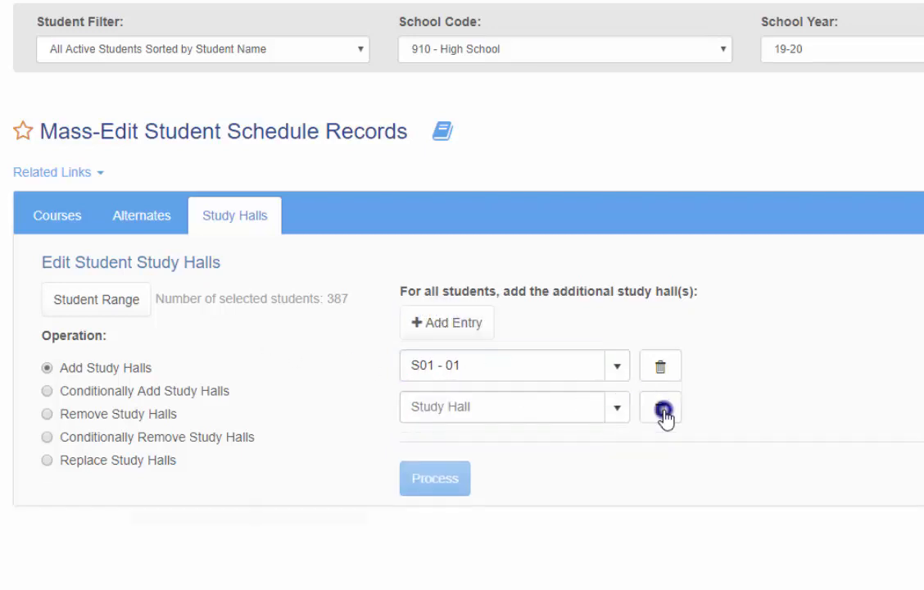
click(662, 415)
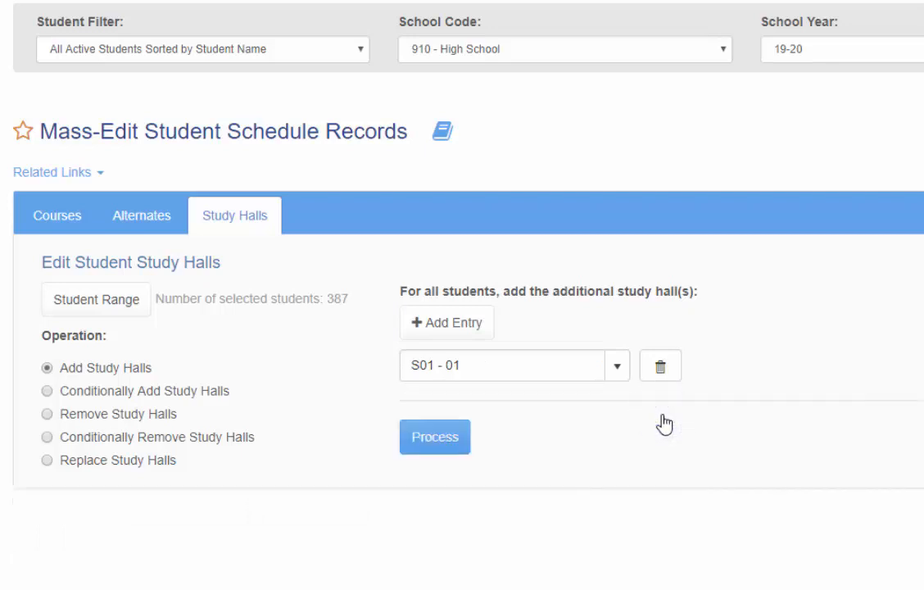
click(429, 451)
- Switch the operation to Conditionally Add Study Halls, discarding existing entries, then add a blank entry and browse its original course choices
click(47, 392)
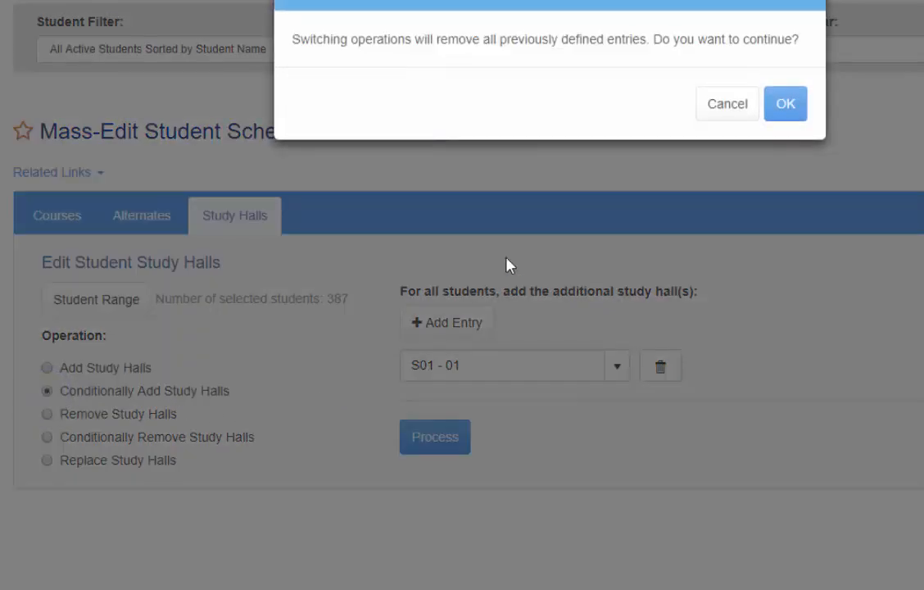
click(783, 107)
click(459, 327)
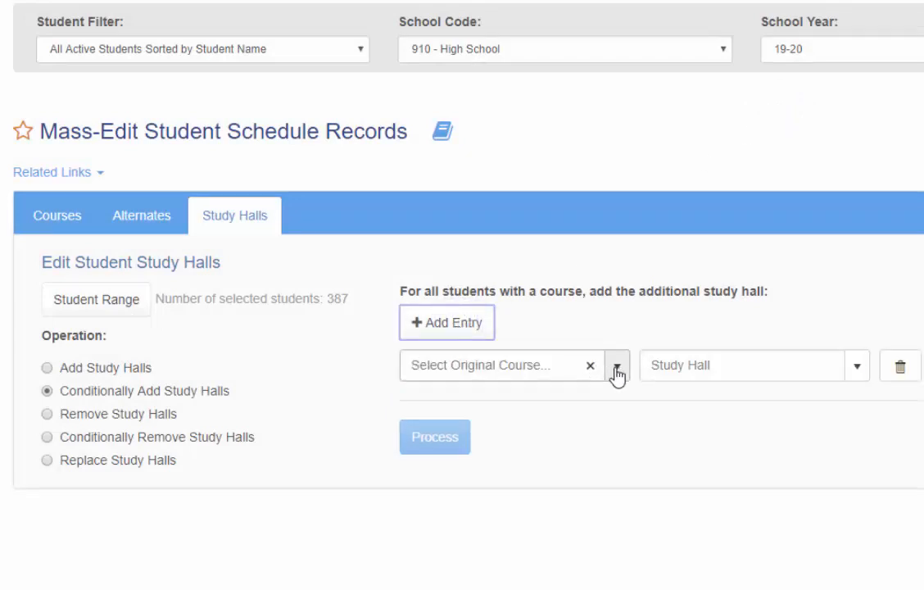
click(525, 365)
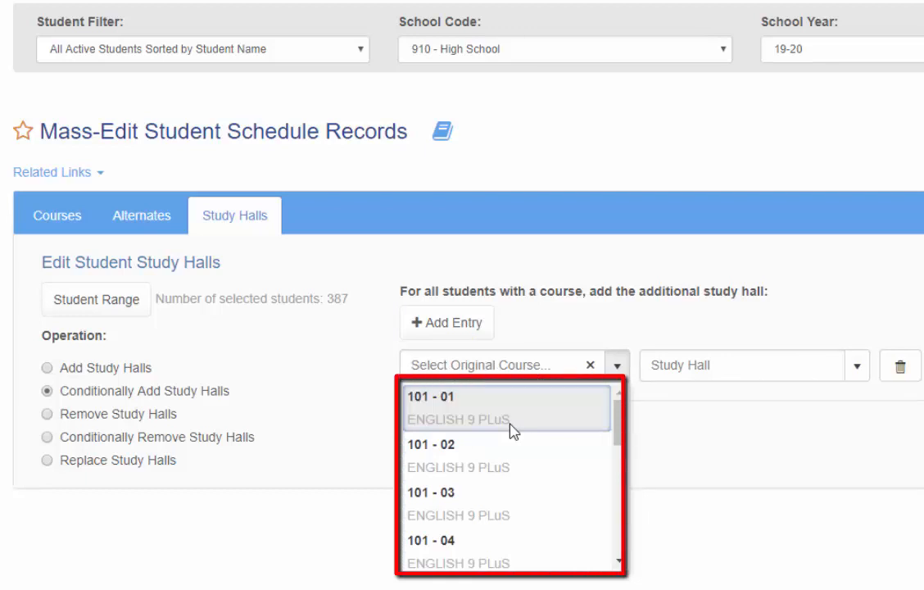
scroll(501, 471, down, 5)
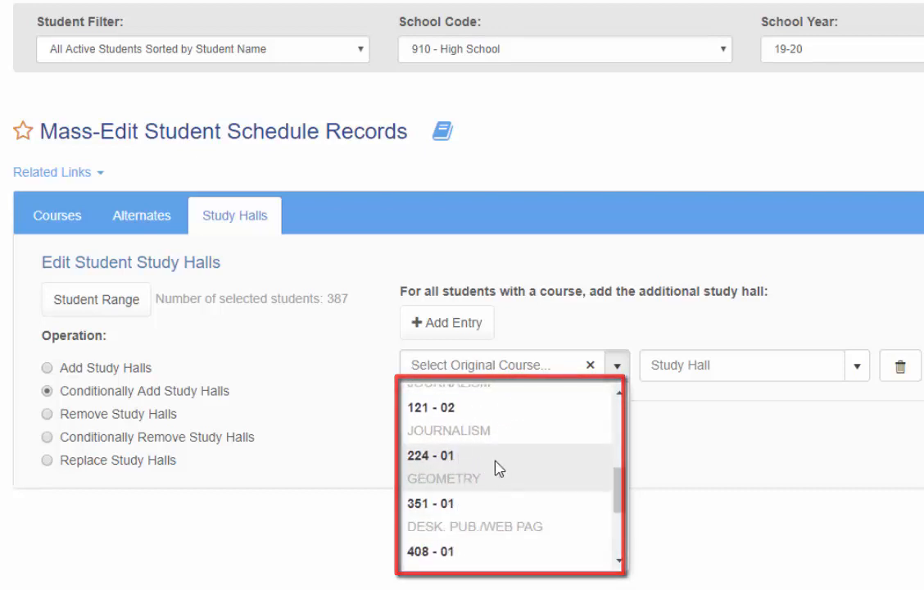
click(319, 451)
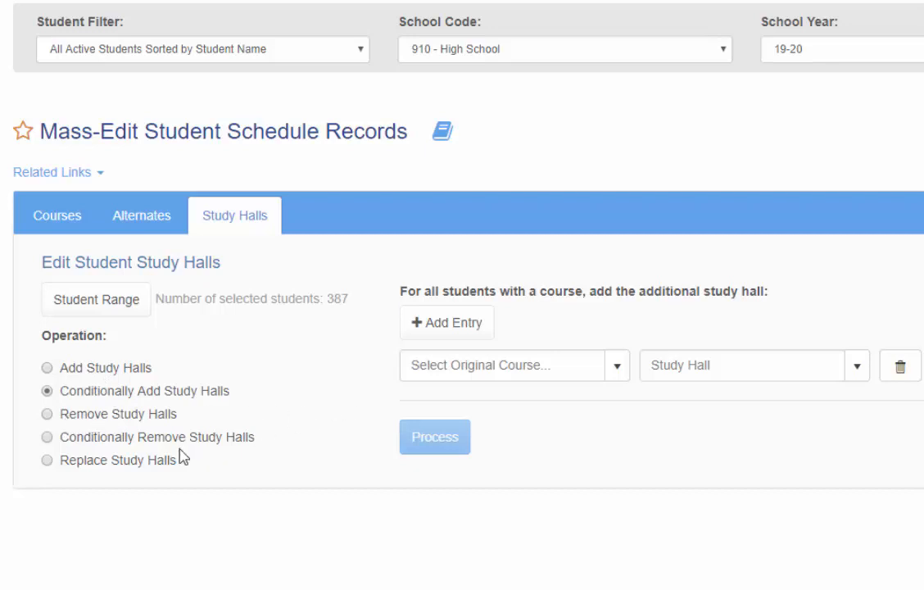
- Switch the operation to Conditionally Remove Study Halls, discarding existing entries, and add a blank entry
click(47, 438)
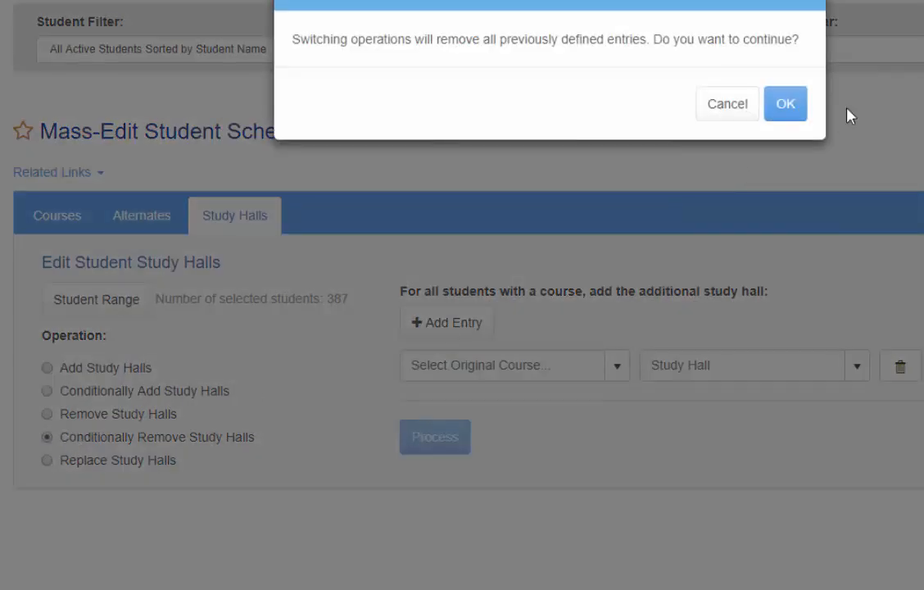
click(789, 104)
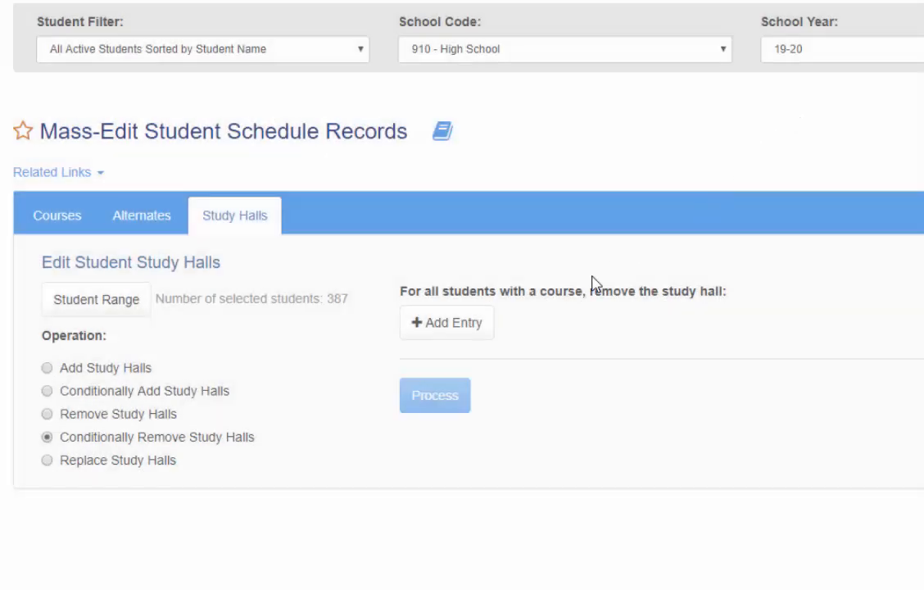
click(477, 323)
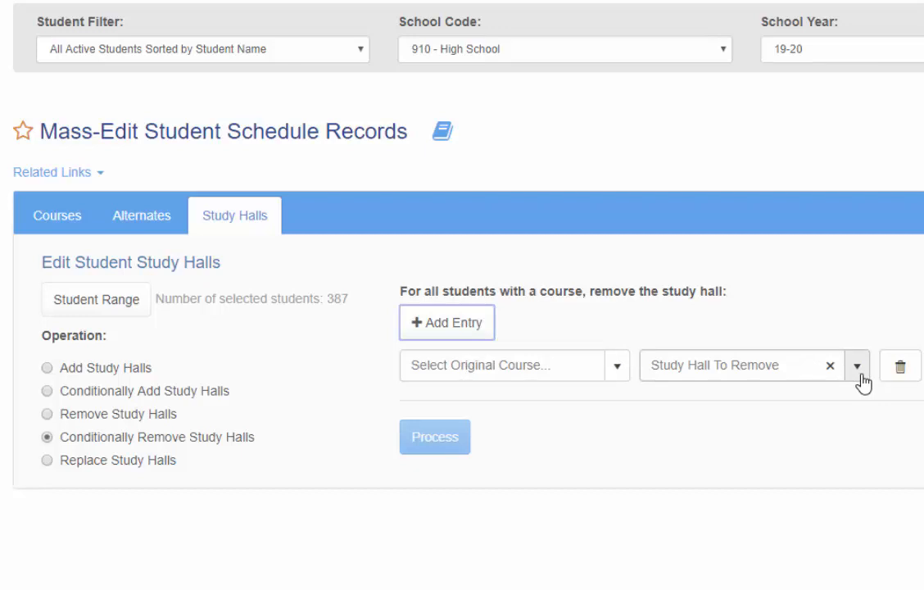
- Switch the operation to Replace Study Halls, discarding existing entries, add an entry with original S01 - 01, and check its replacement choices
click(47, 460)
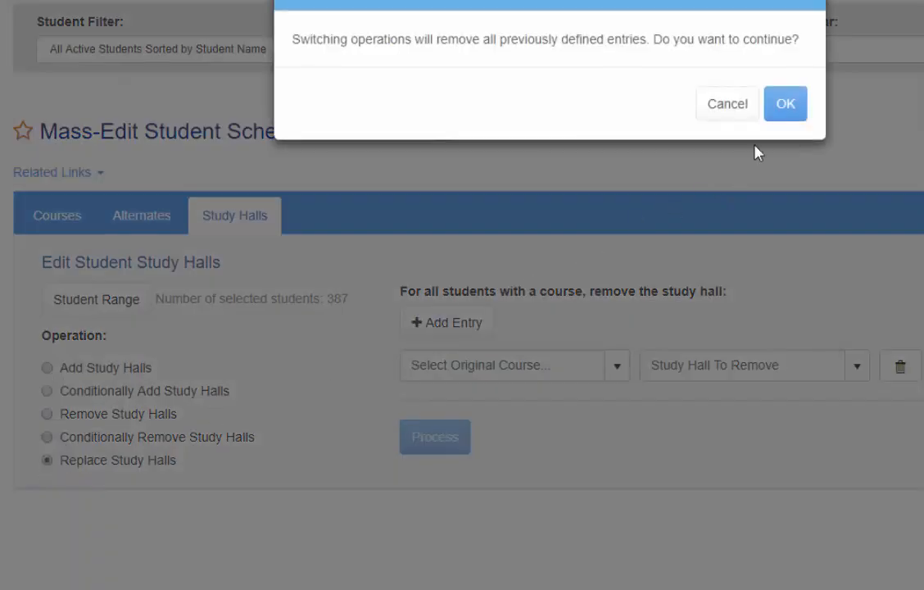
click(786, 103)
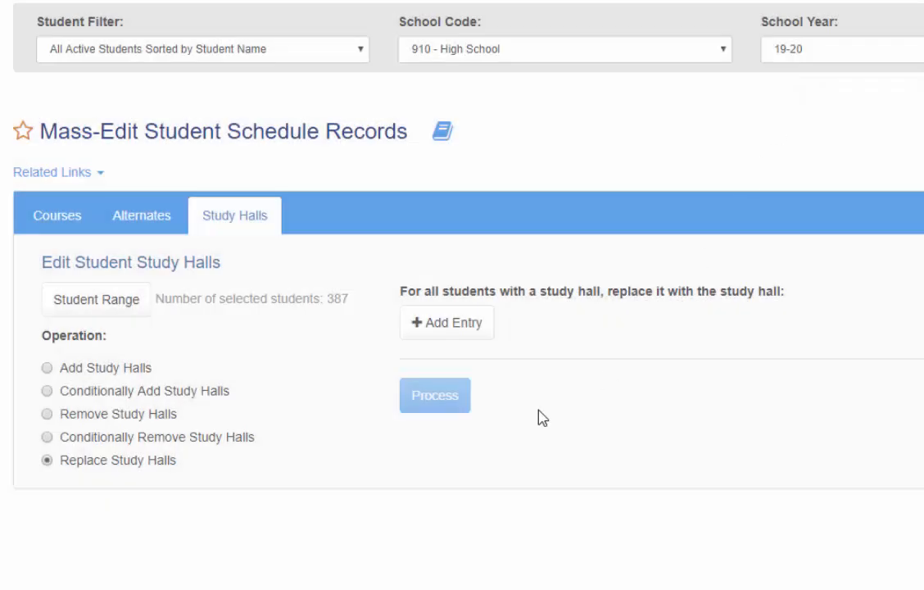
click(456, 326)
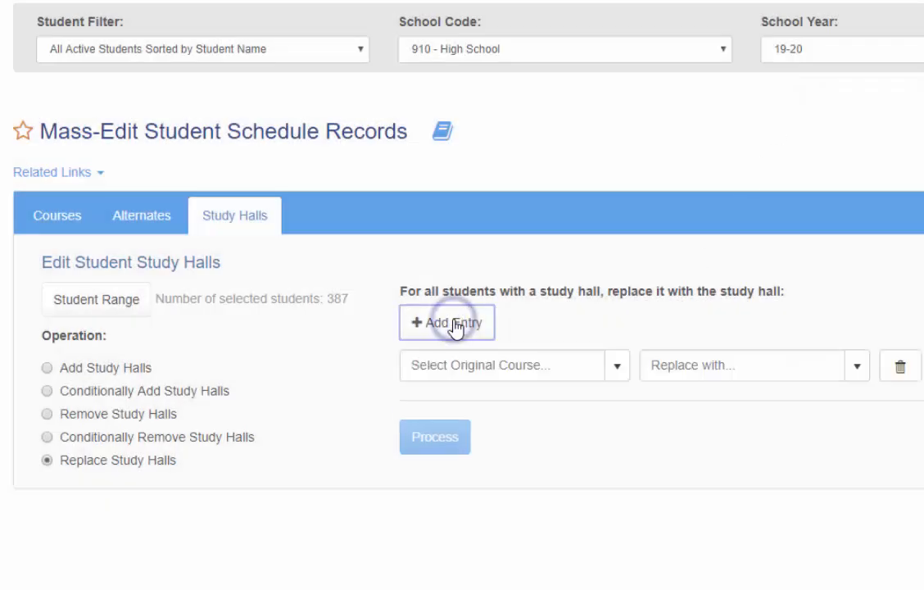
click(616, 368)
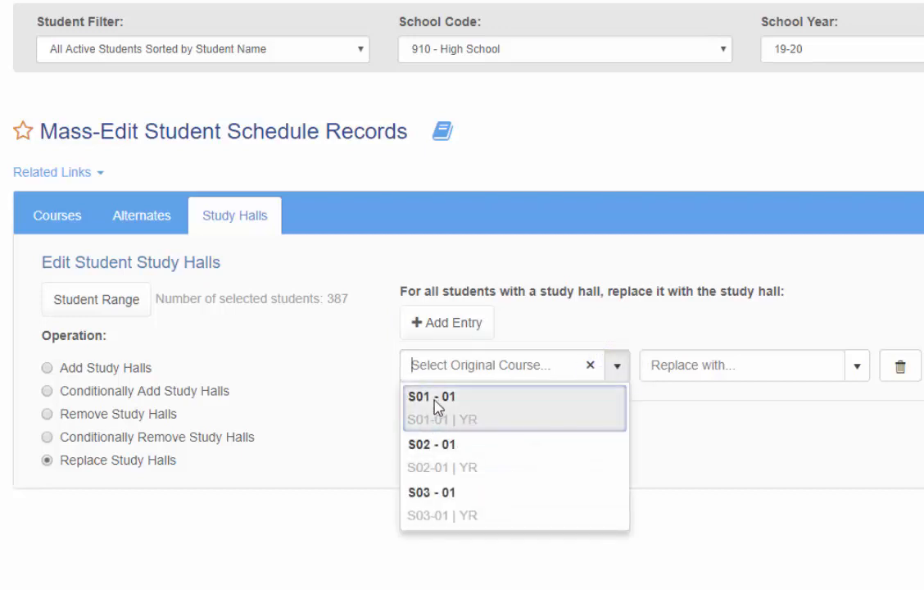
click(431, 420)
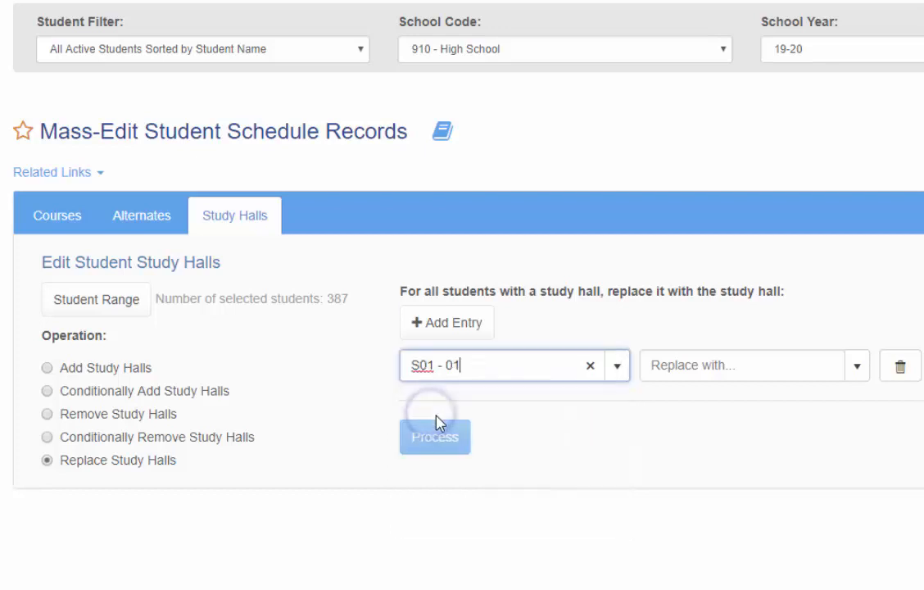
click(858, 370)
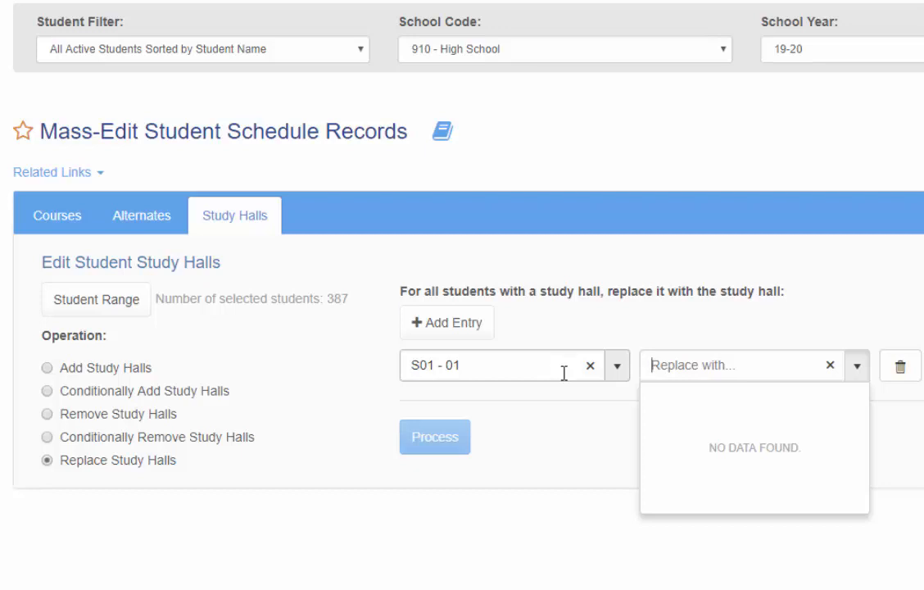
click(750, 323)
- Return the operation to Add Study Halls and set the school year to 18-19
click(47, 368)
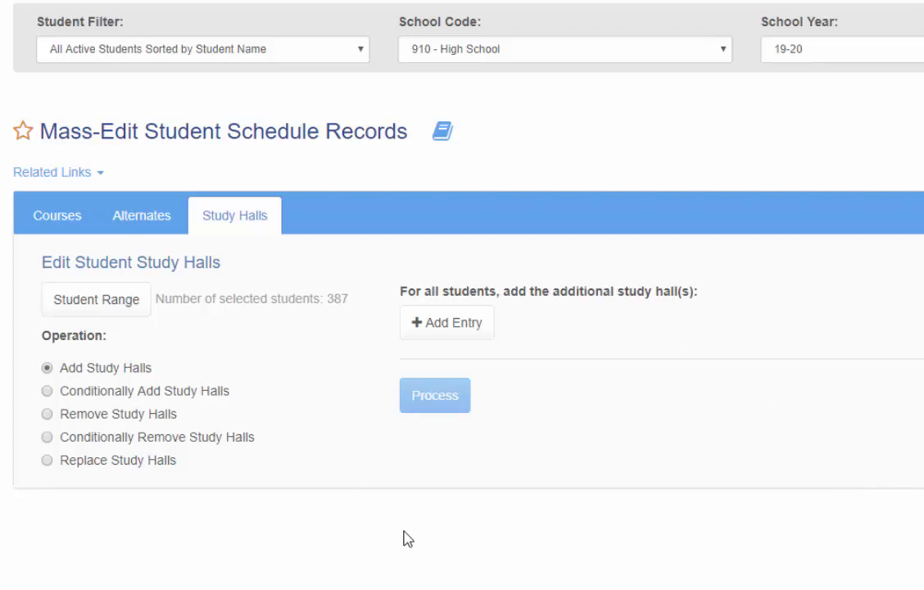
click(909, 49)
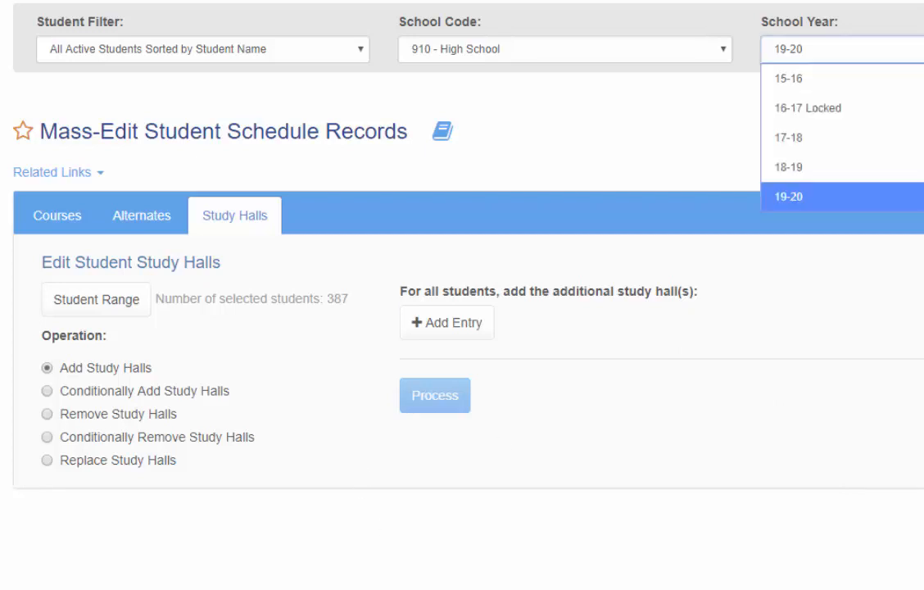
click(816, 167)
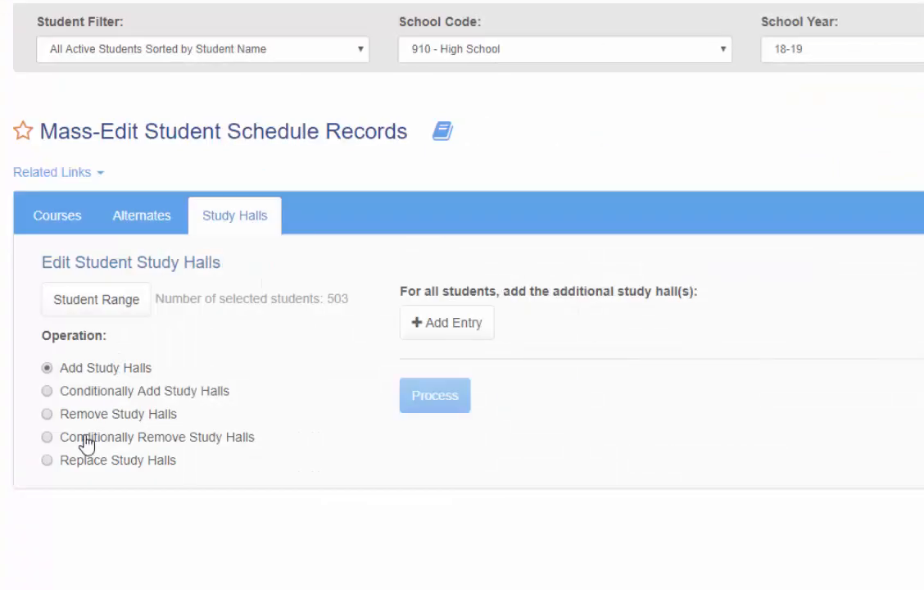
- Switch the operation to Replace Study Halls and add an entry with S01 - 02 as the original study hall
click(66, 463)
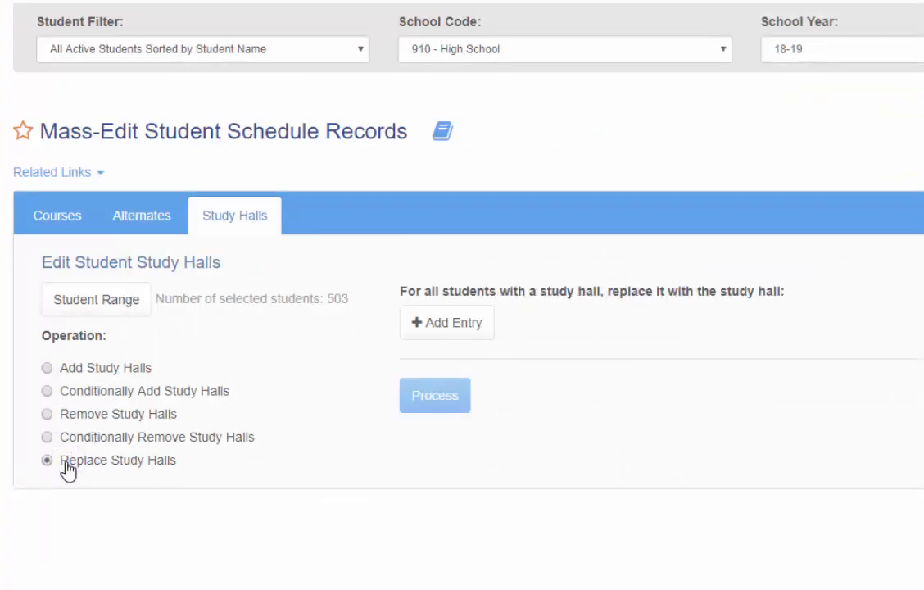
click(464, 326)
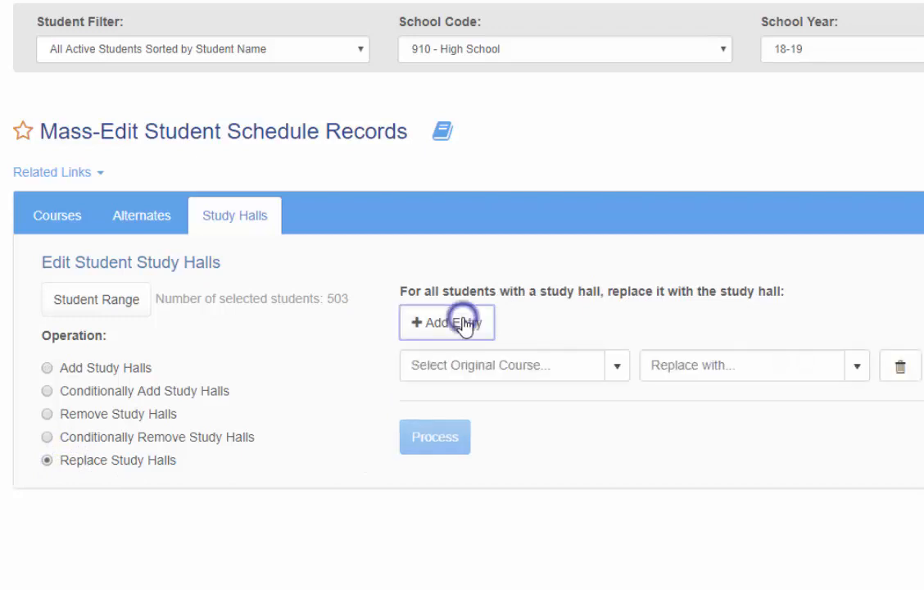
click(621, 370)
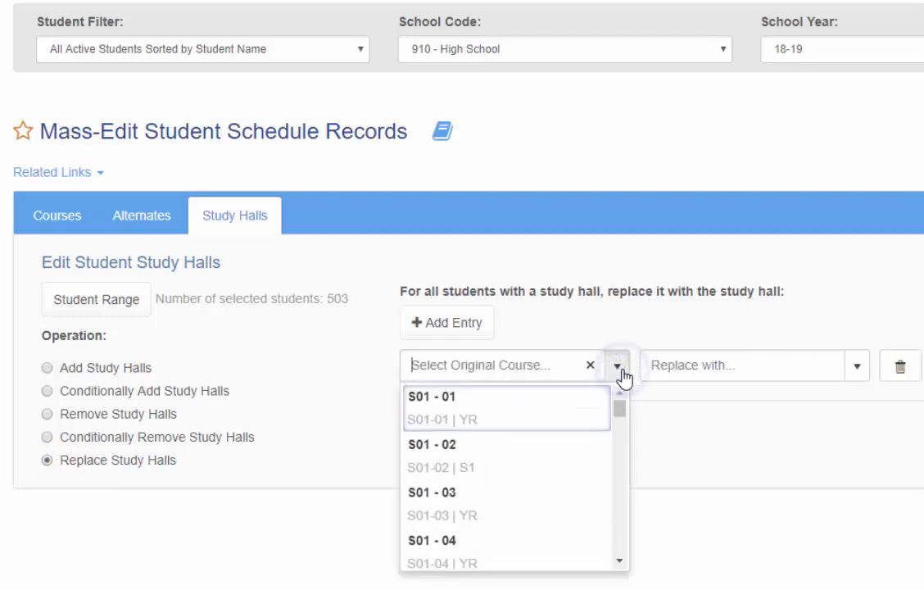
click(466, 422)
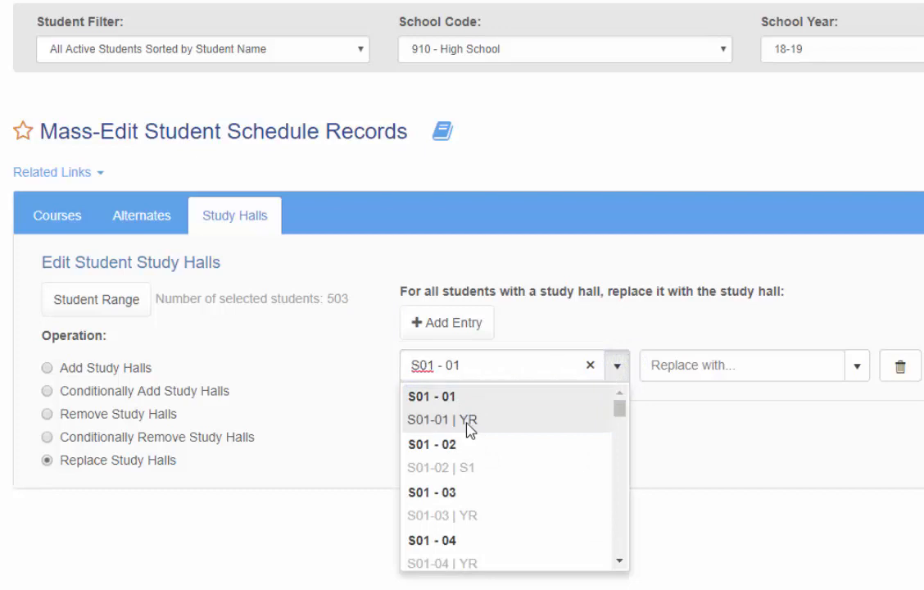
click(465, 467)
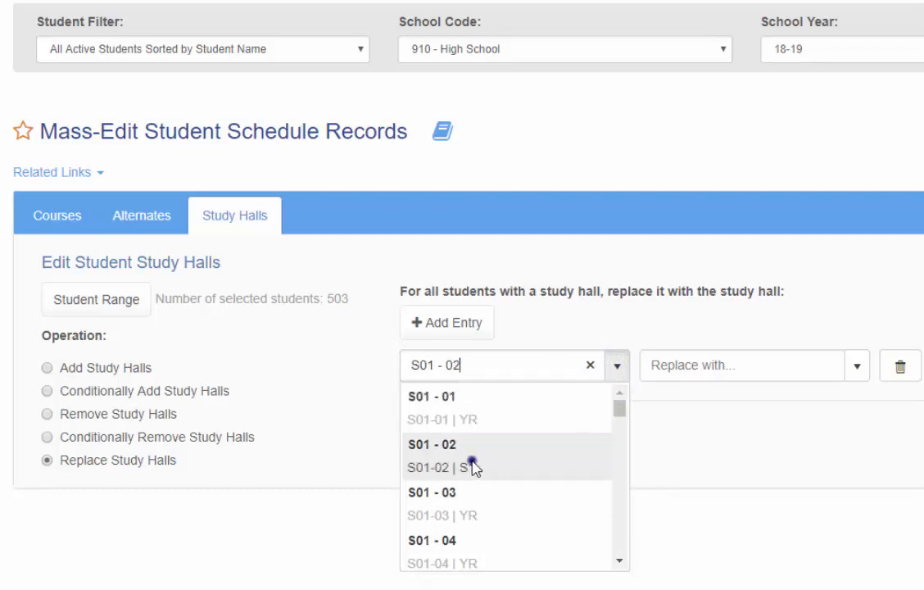
- Examine the replacement choices for S01 - 02 and compare their term with that of the original study hall
click(855, 370)
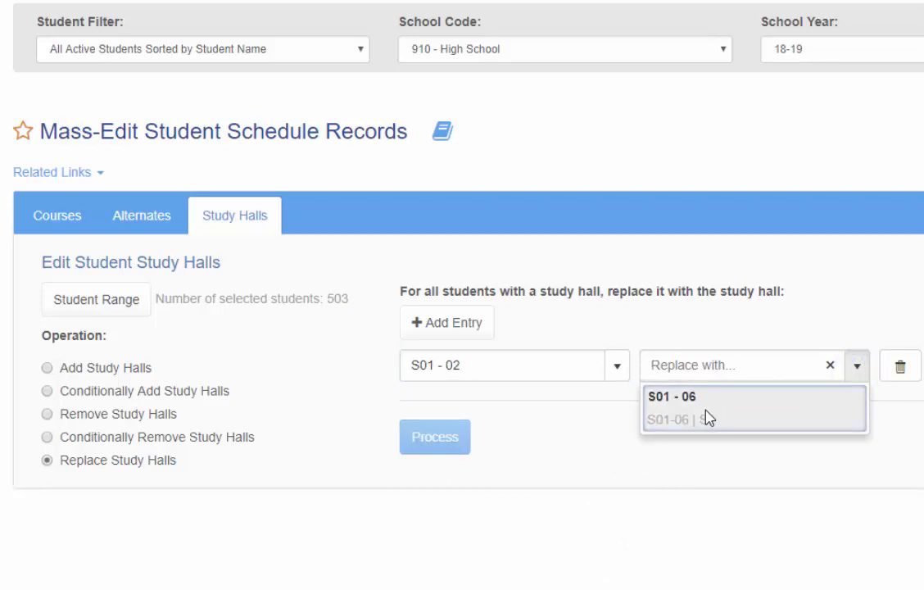
click(620, 374)
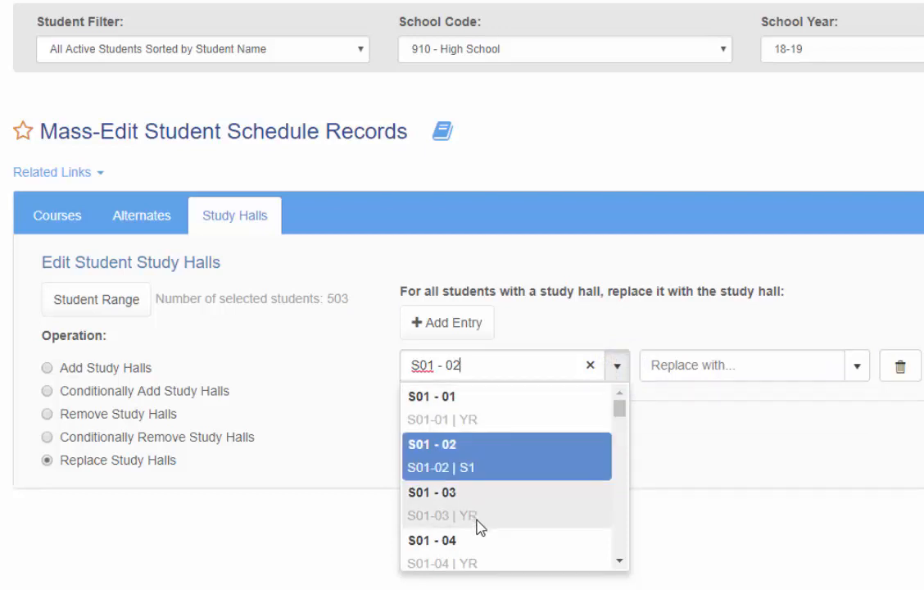
click(479, 473)
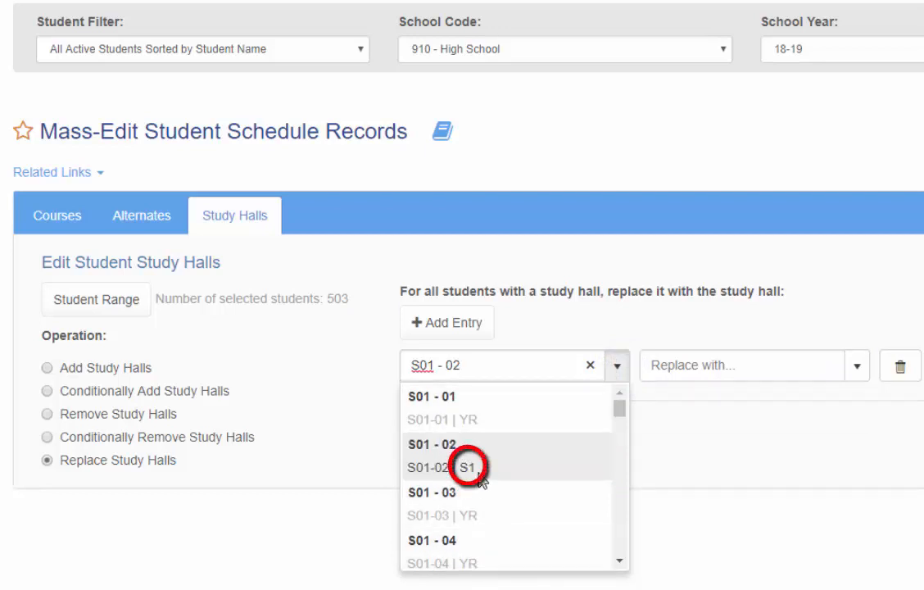
click(524, 453)
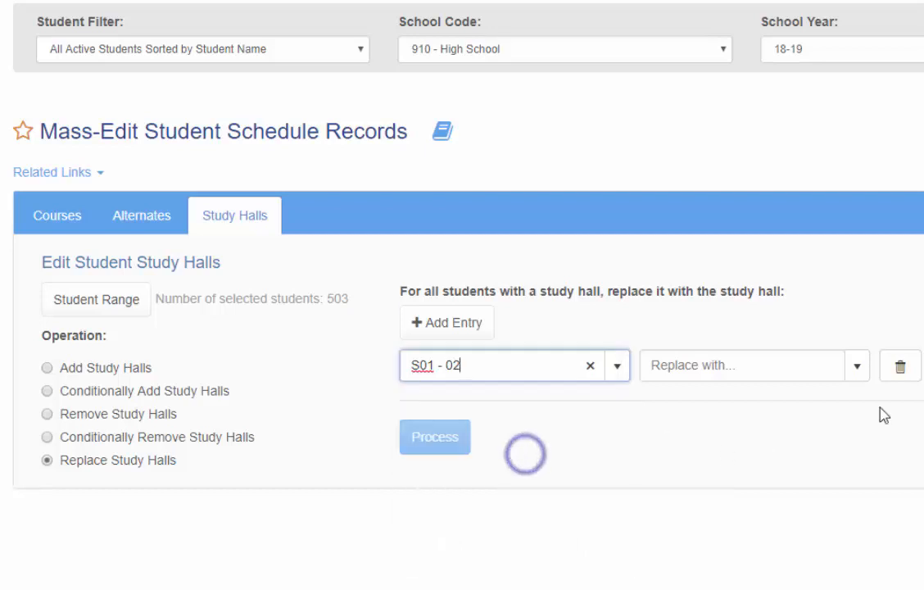
click(857, 368)
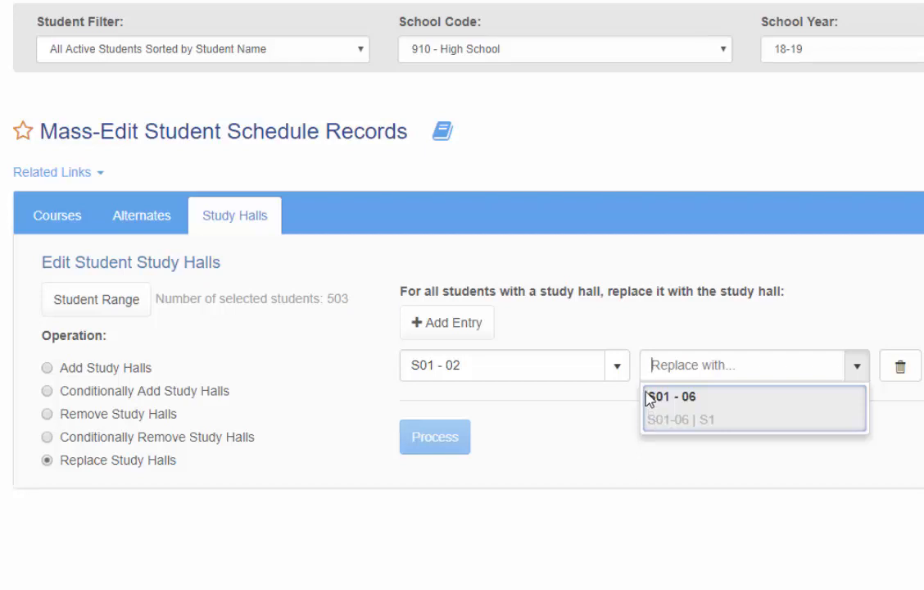
- Change the entry's original study hall to S01 - 03, replace it with S01 - 01, and process the mass edit
click(617, 369)
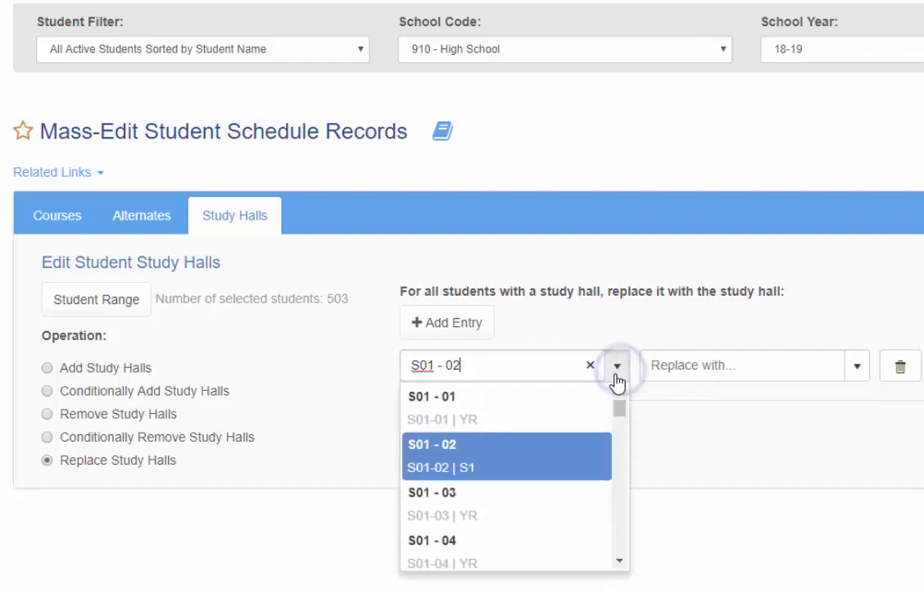
click(461, 520)
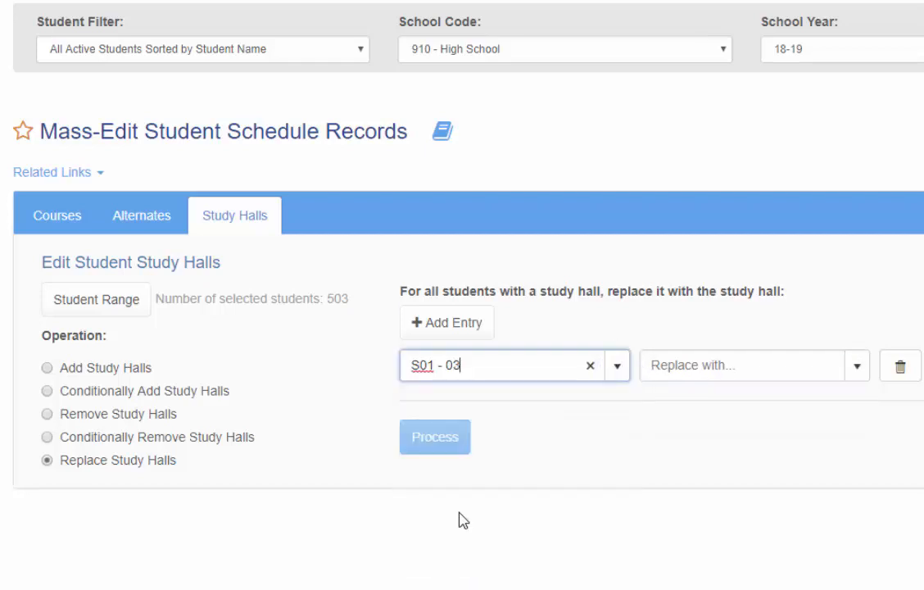
click(860, 371)
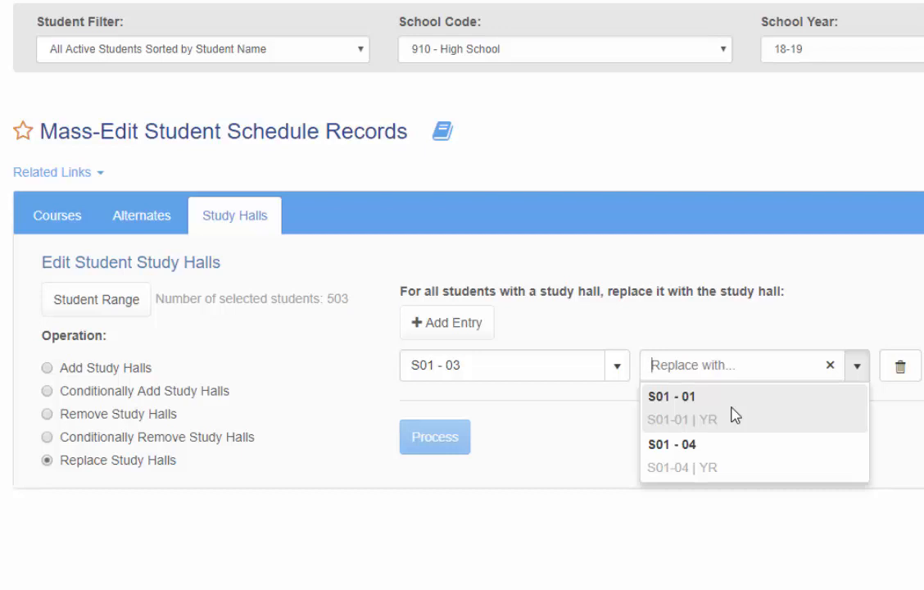
click(671, 410)
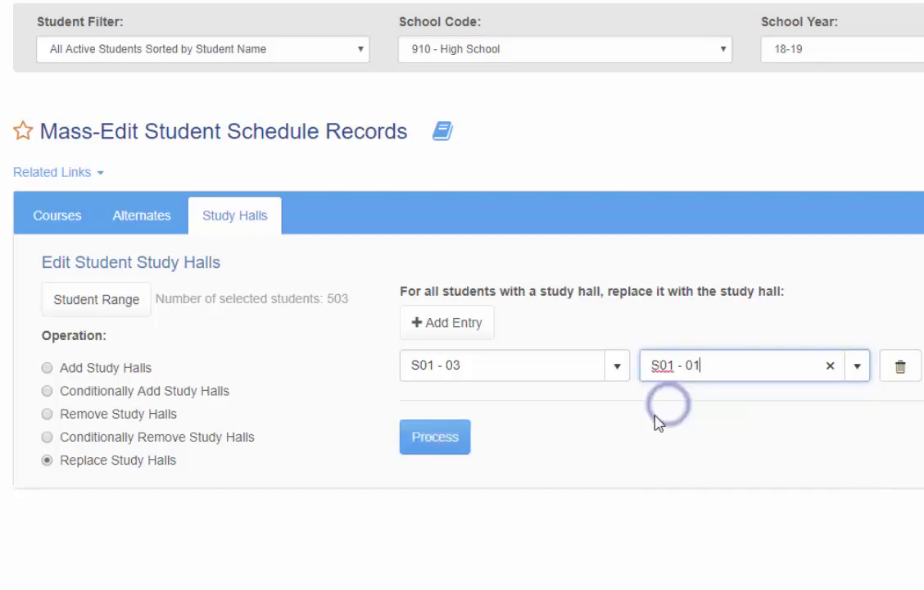
click(452, 450)
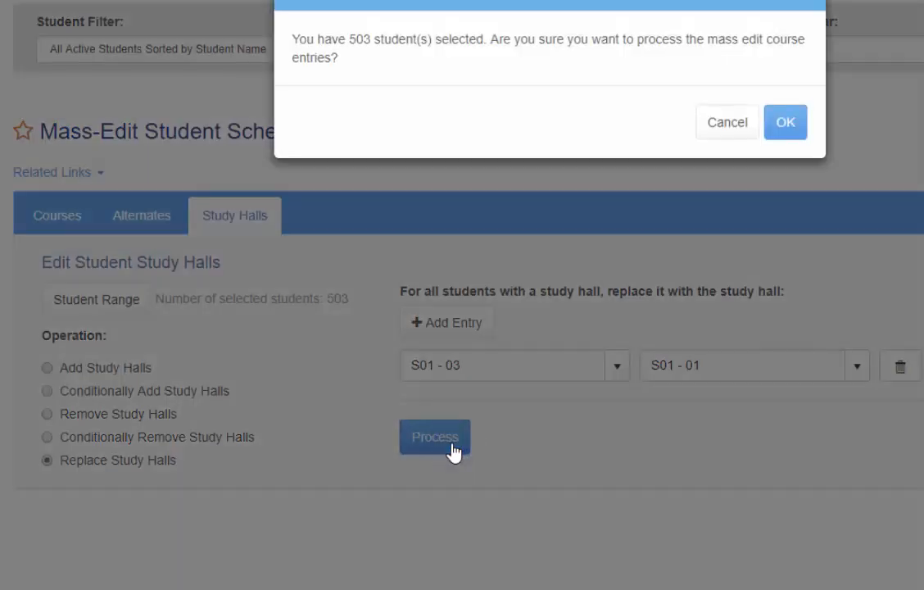
click(788, 119)
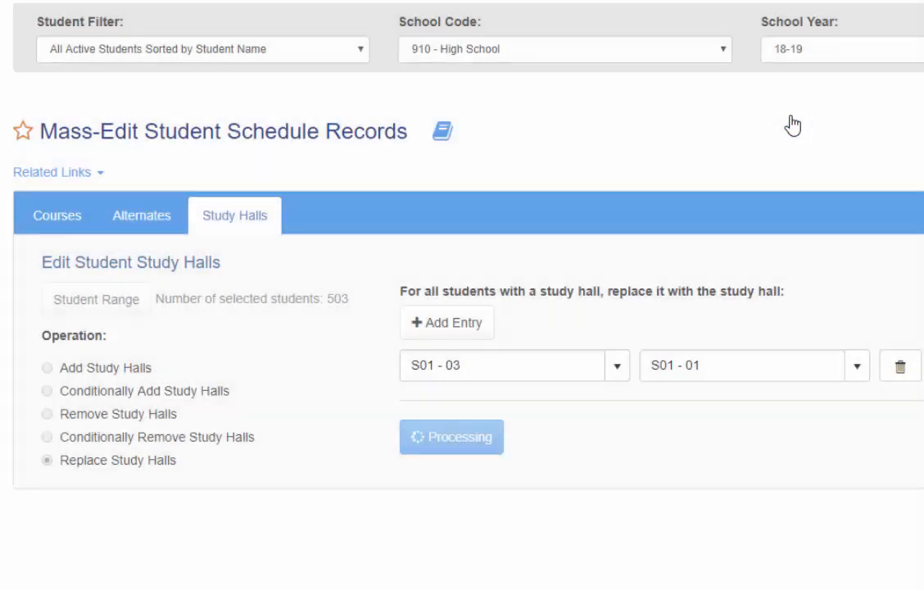